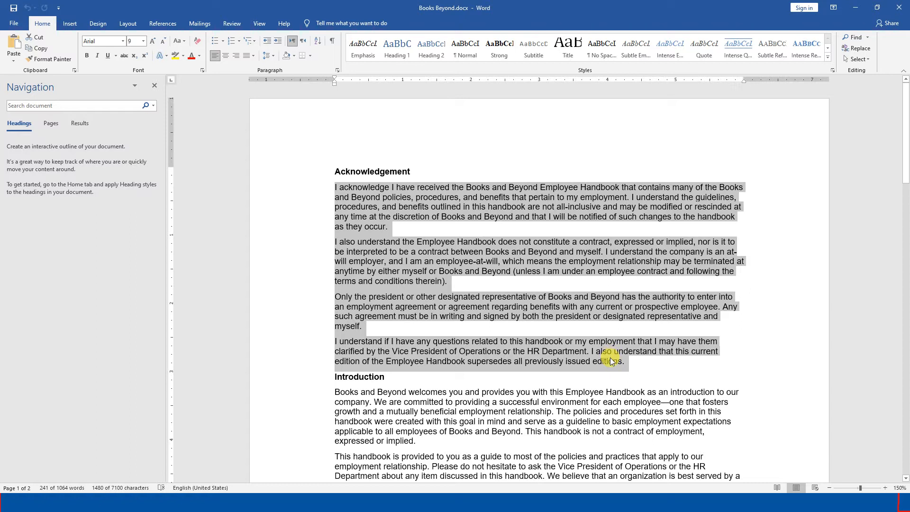
- Justify the four paragraphs under the Acknowledgement heading
key(alt+Tab)
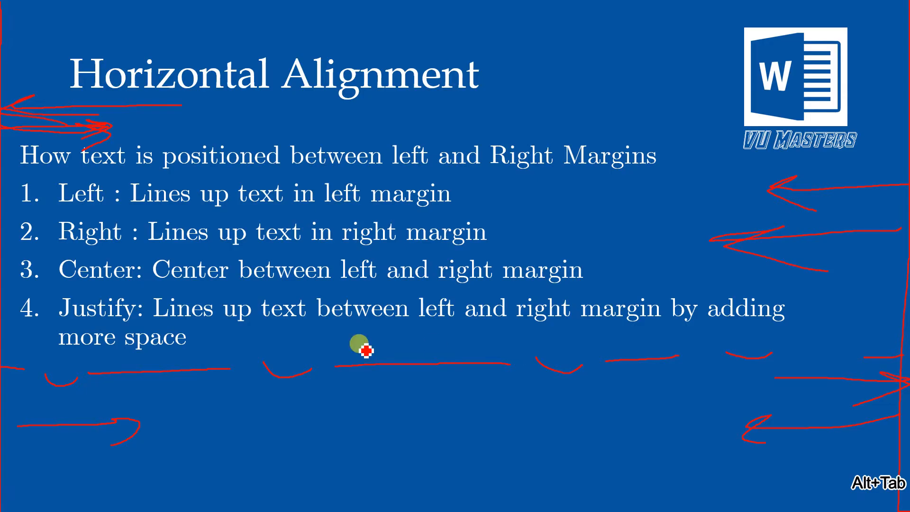
key(alt+Tab)
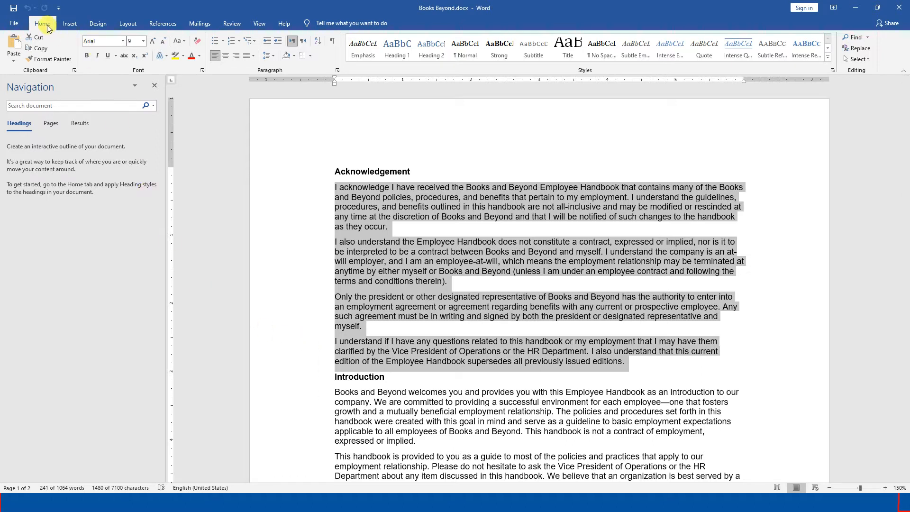
click(248, 57)
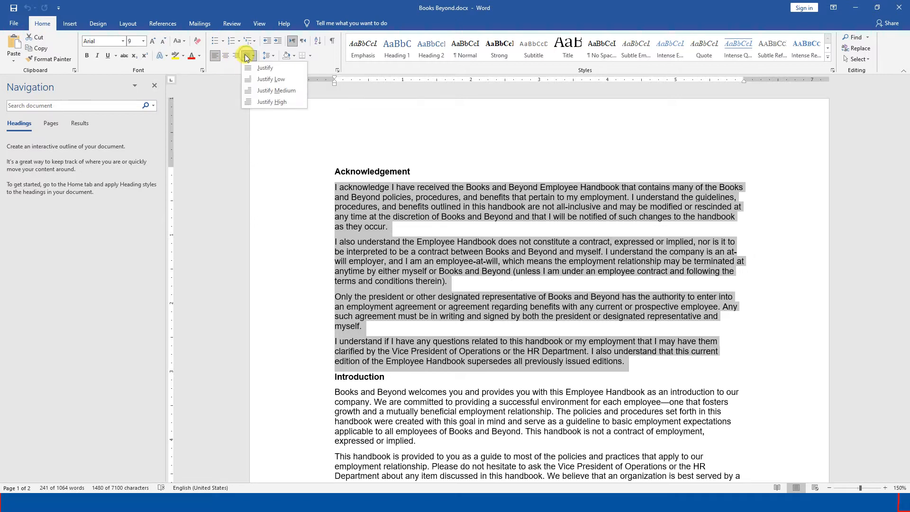
click(250, 68)
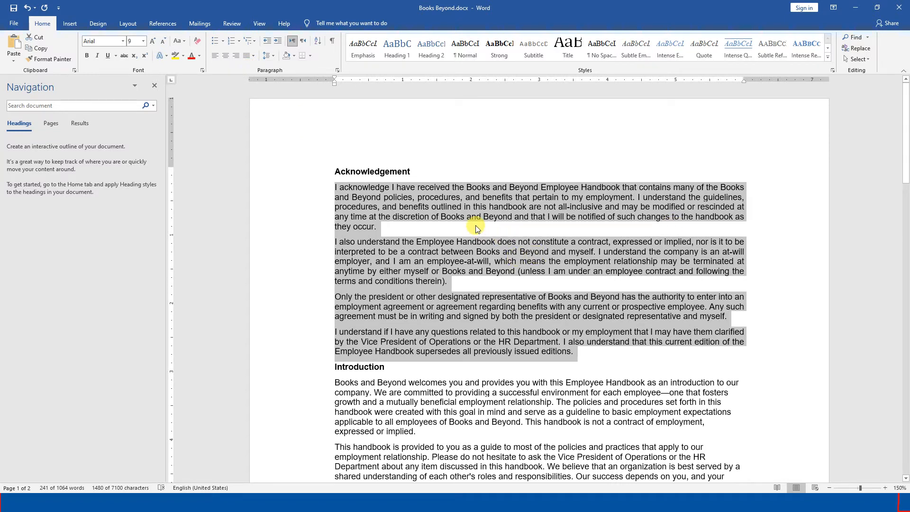
- Undo and redo the justification of the Acknowledgement paragraphs several times to compare both alignments, ending with the text justified
key(ctrl+z)
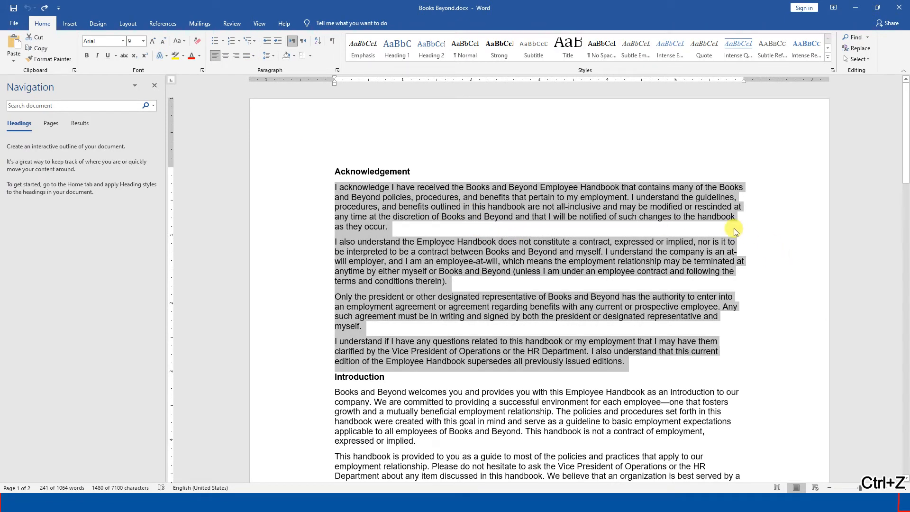
key(ctrl+y)
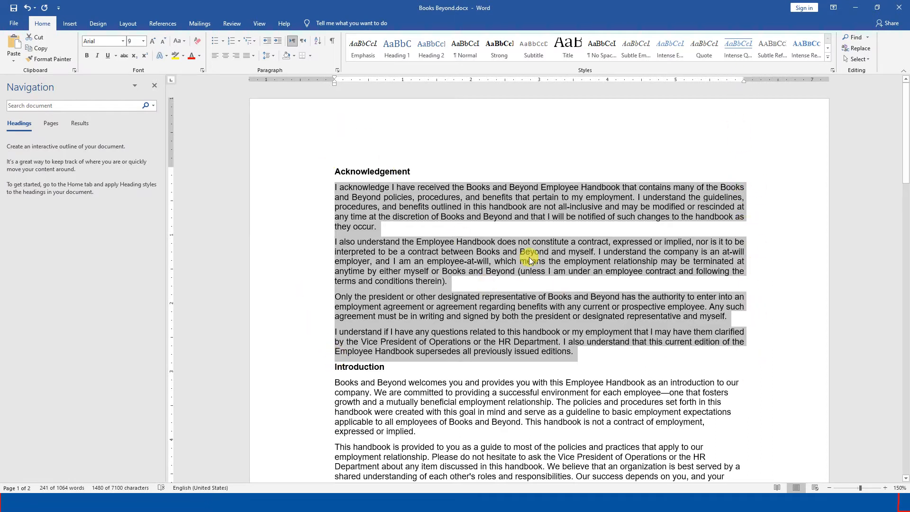
key(ctrl+z)
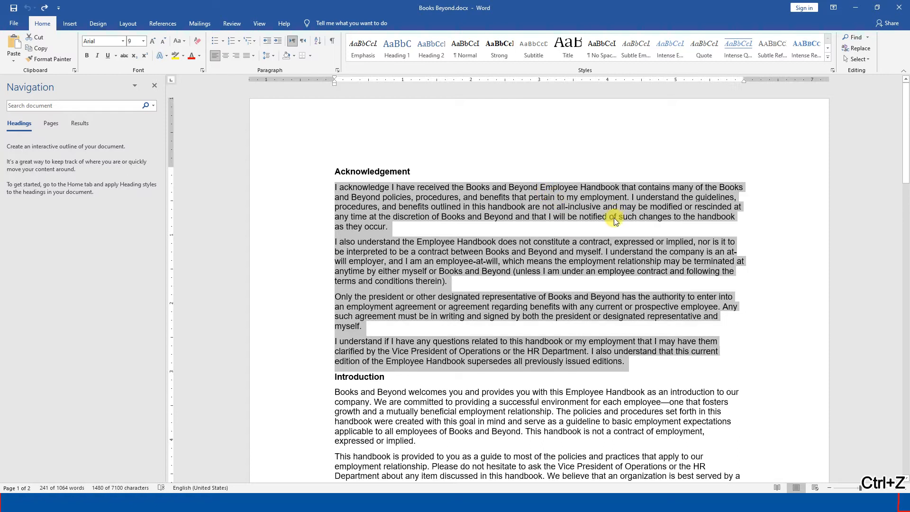
key(ctrl+y)
key(ctrl+z)
key(ctrl+y)
key(ctrl+z)
key(ctrl+y)
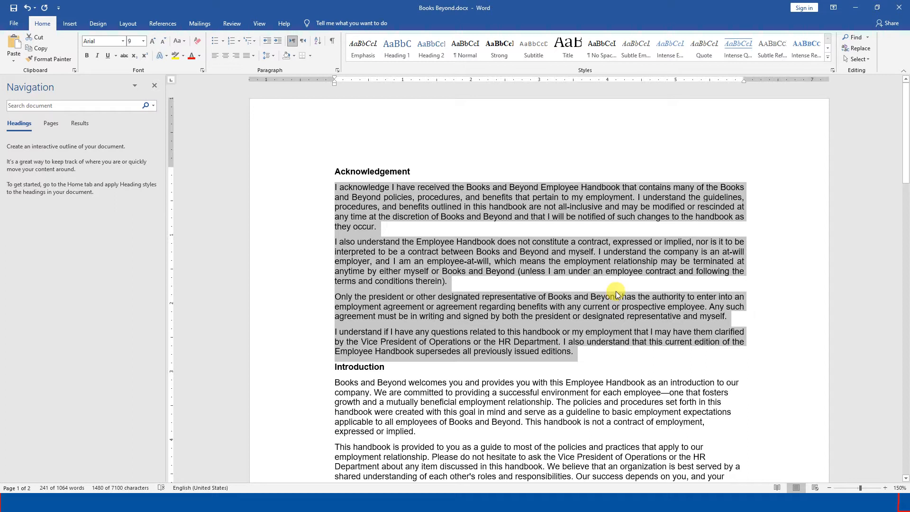
- Set the alignment of the four paragraphs under the Introduction heading to Justified in the Paragraph settings
scroll(616, 294, down, 6)
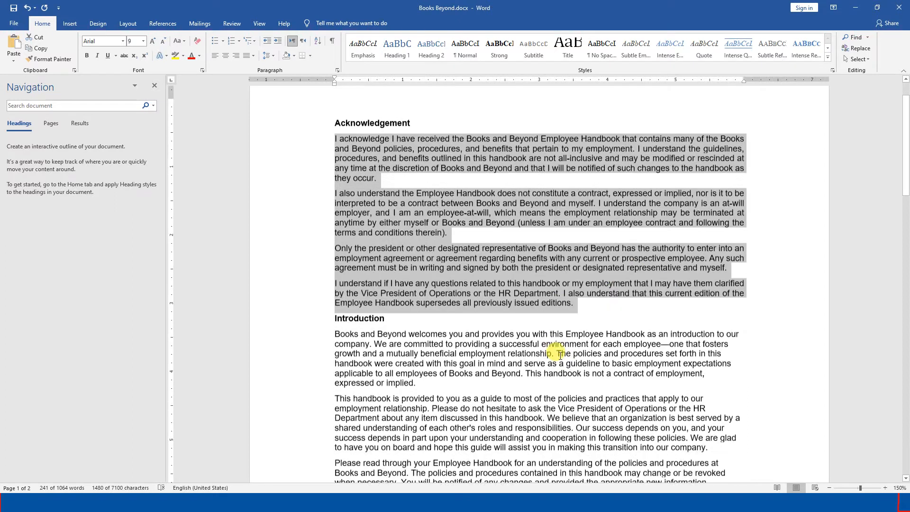
drag(331, 178, 670, 360)
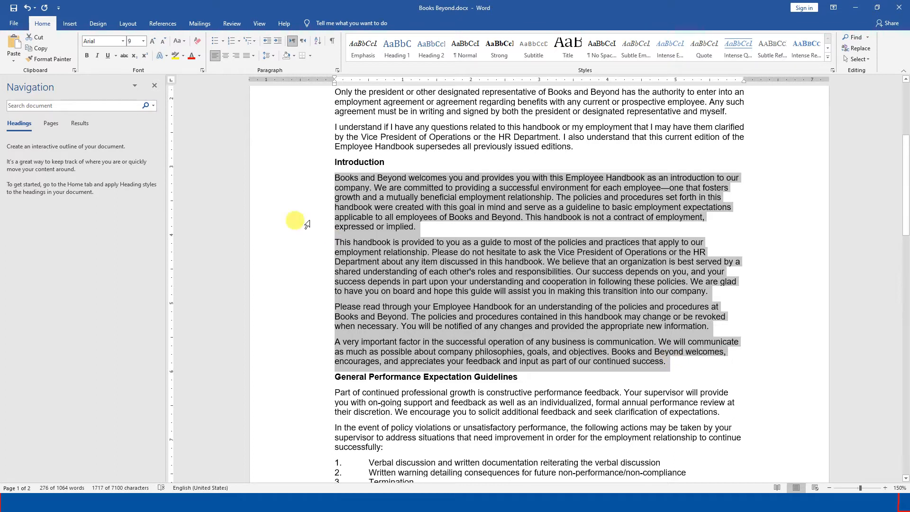
click(338, 70)
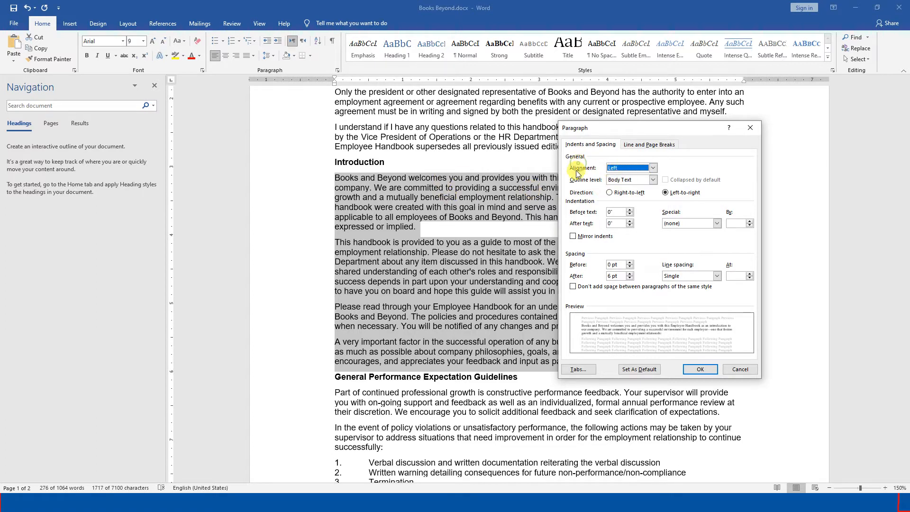
click(652, 168)
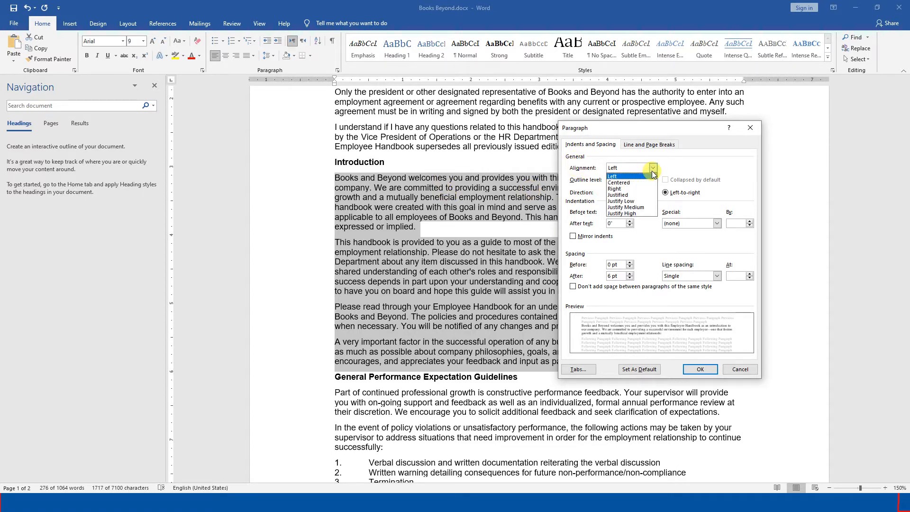
click(635, 195)
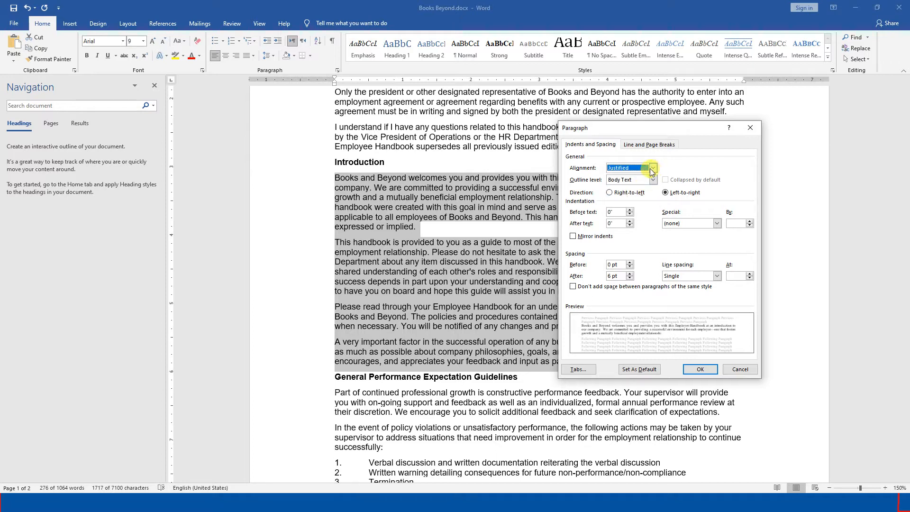
click(651, 169)
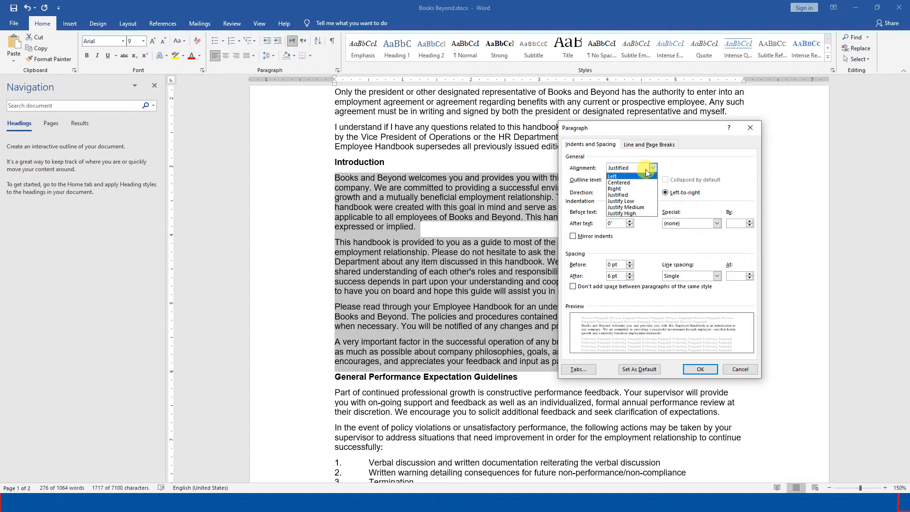
click(631, 193)
click(700, 369)
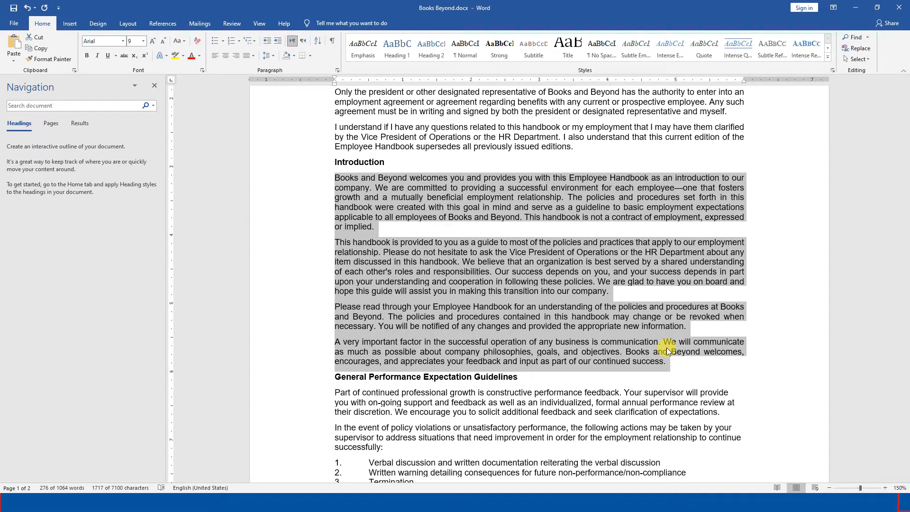
- View the outline level options in the Paragraph settings of the Introduction text, and close the dialog without changes
click(337, 70)
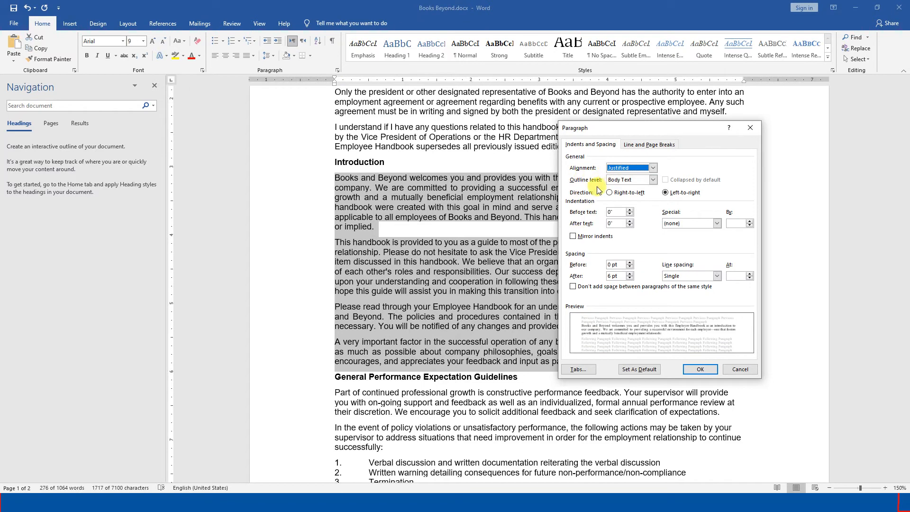
click(653, 179)
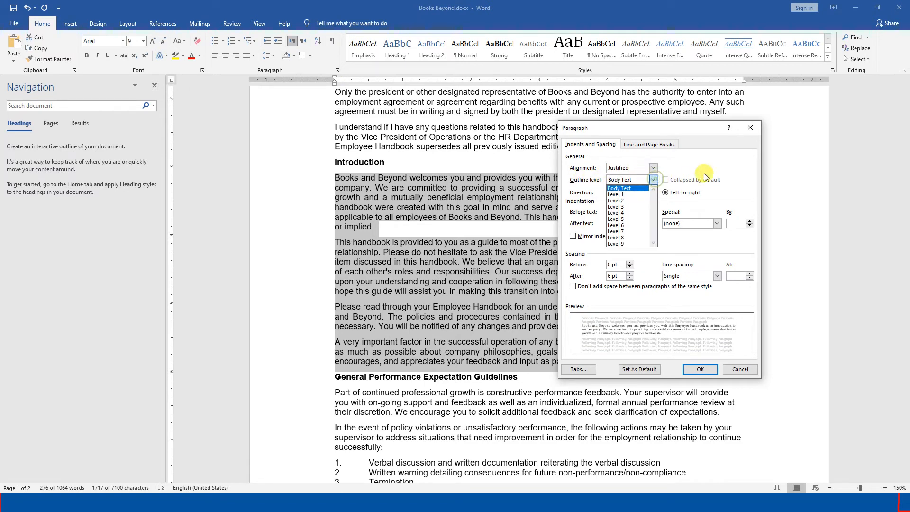
click(749, 128)
click(749, 127)
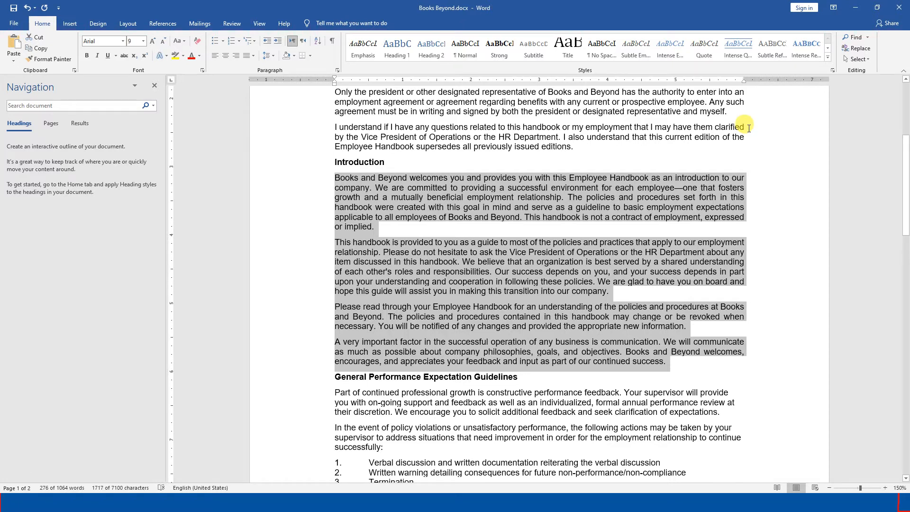
- Justify the General Performance Expectation Guidelines text, including its bulleted list and closing paragraph but excluding the three-item numbered list
scroll(677, 218, down, 5)
drag(444, 307, 316, 254)
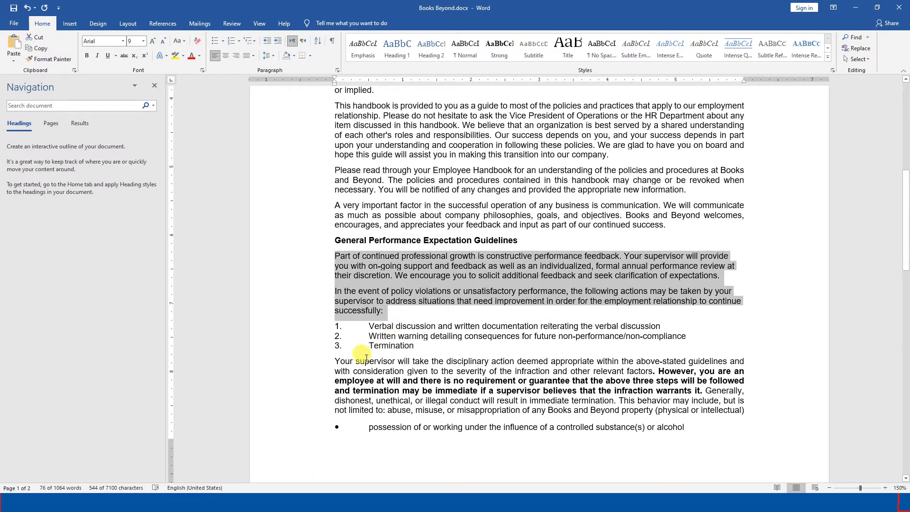
ctrl+drag(333, 360, 747, 409)
scroll(747, 409, down, 5)
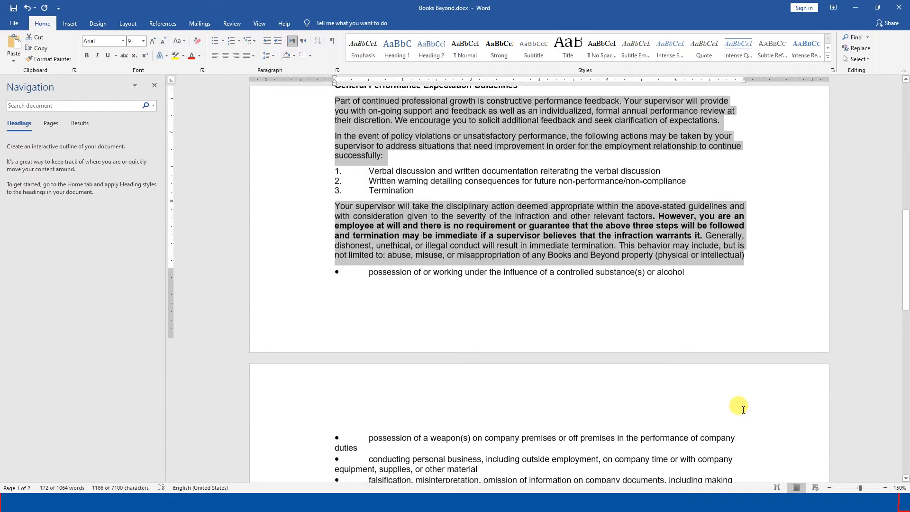
scroll(740, 391, up, 4)
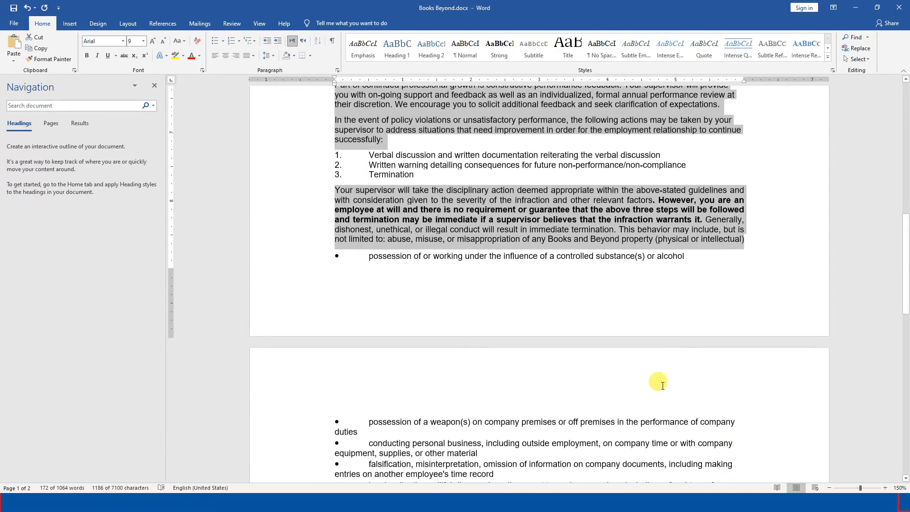
scroll(663, 379, down, 9)
ctrl+click(692, 290)
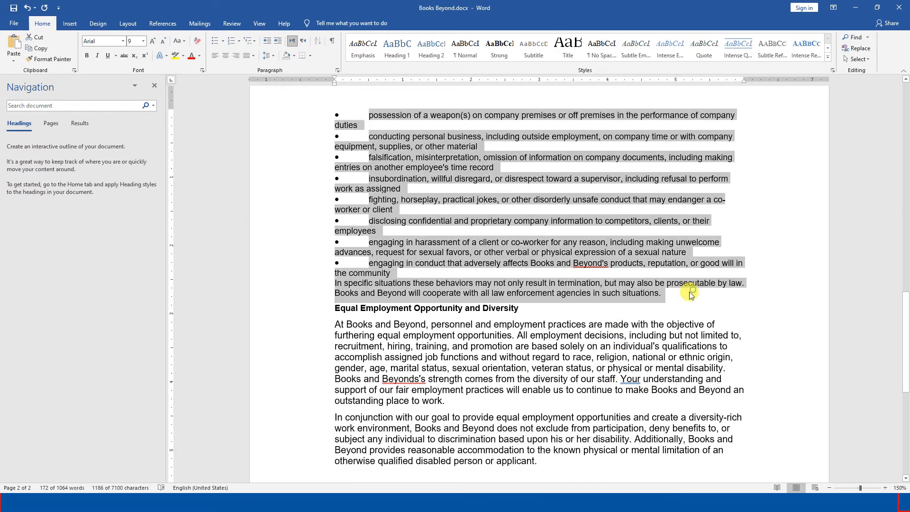
scroll(692, 290, up, 8)
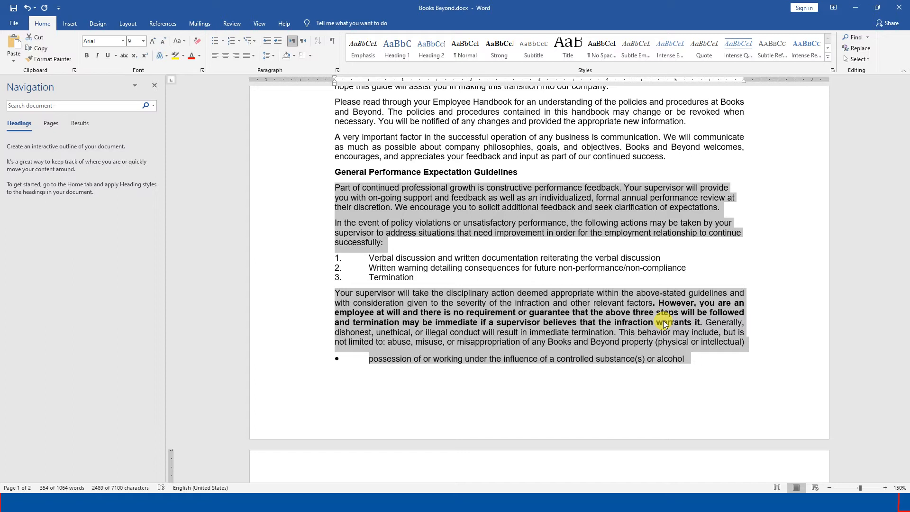
key(ctrl+j)
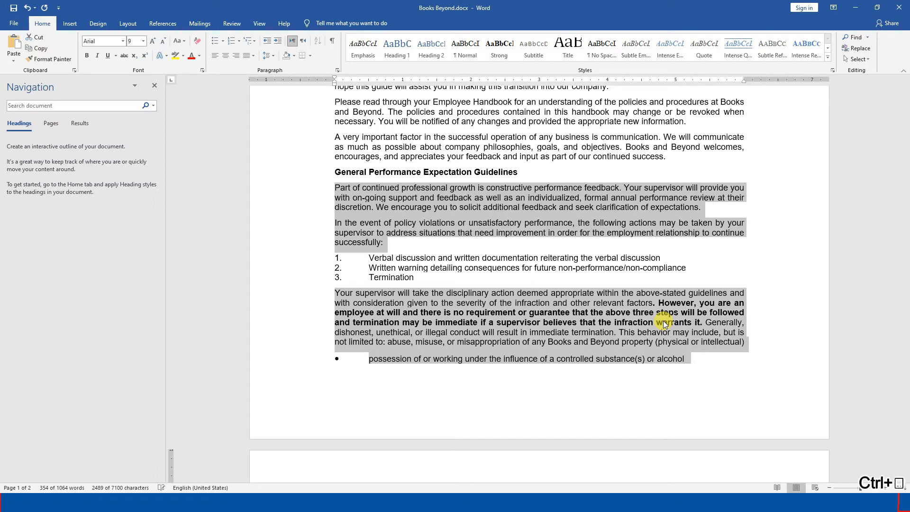
- Toggle justification off and on repeatedly for the selected General Performance Expectation Guidelines text to compare alignments, ending with it justified
key(ctrl+j)
key(ctrl+j)
key(ctrl+j)
key(ctrl+j)
key(ctrl+j)
key(ctrl+j)
key(ctrl+j)
key(ctrl+j)
key(ctrl+j)
key(ctrl+j)
key(ctrl+j)
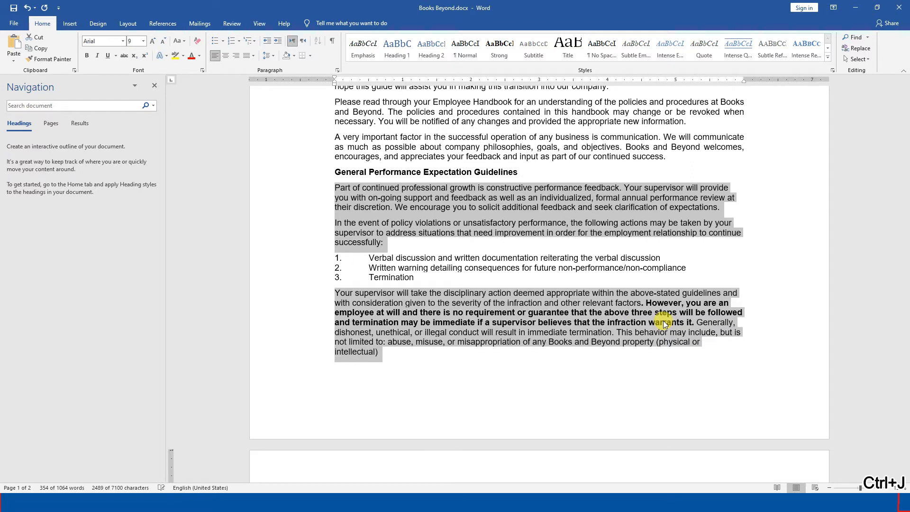
key(ctrl+j)
key(ctrl+j)
key(ctrl+j)
key(ctrl+j)
key(ctrl+j)
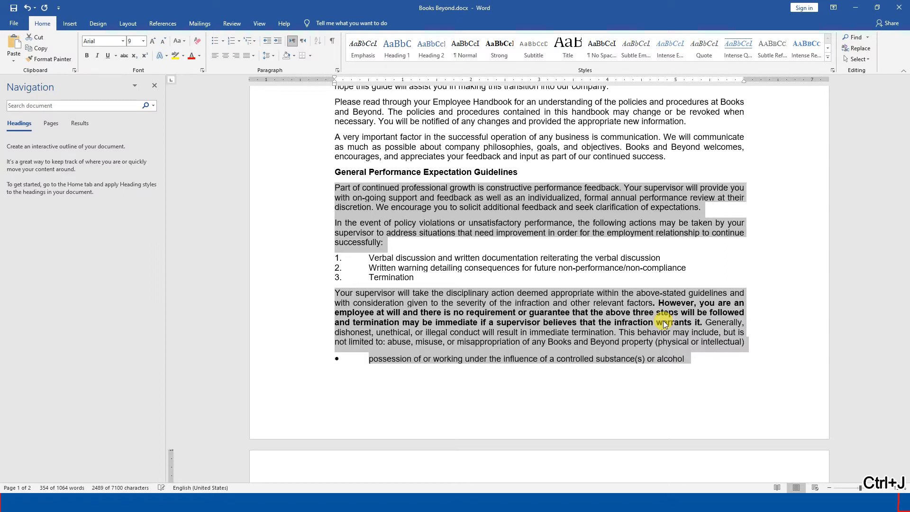
scroll(701, 333, down, 6)
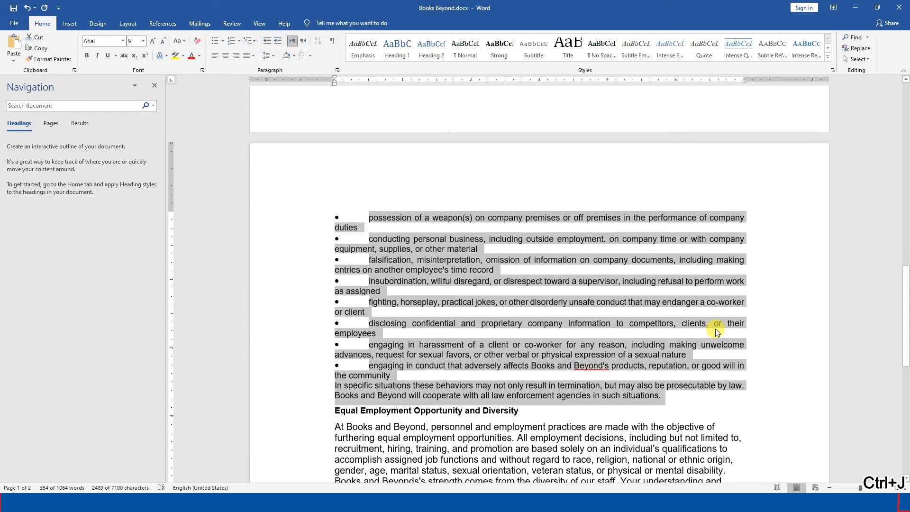
key(ctrl+j)
key(ctrl+j)
key(ctrl+j)
key(ctrl+j)
key(ctrl+j)
key(ctrl+j)
key(ctrl+j)
key(ctrl+j)
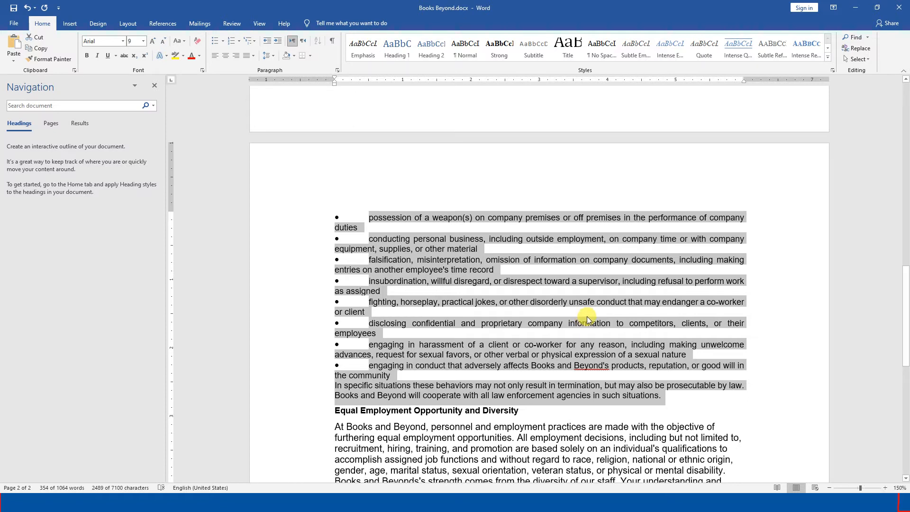
- Set the alignment of the two paragraphs under Equal Employment Opportunity and Diversity to Justified in the Paragraph settings
scroll(588, 317, down, 3)
drag(313, 290, 597, 426)
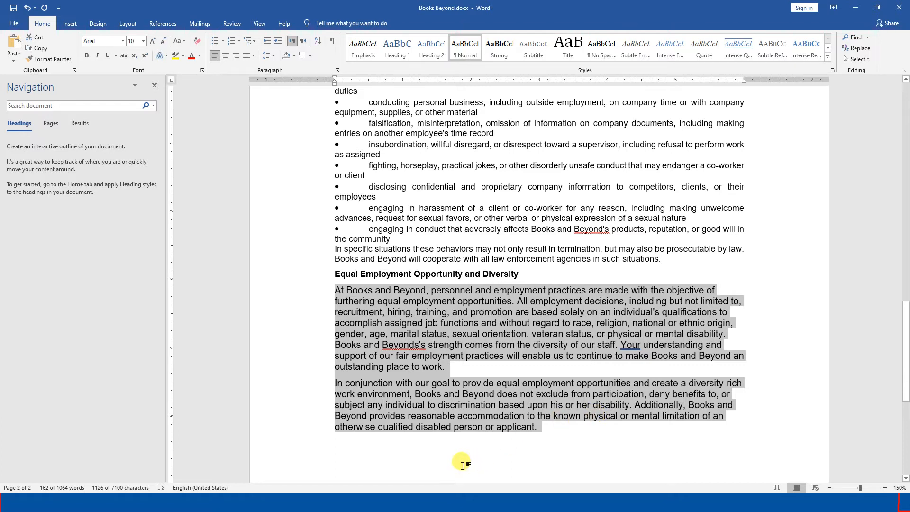
right_click(454, 312)
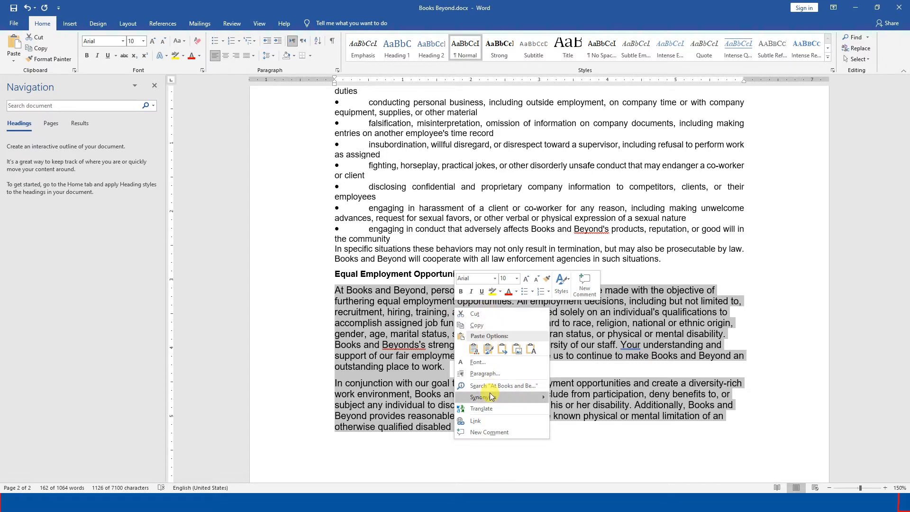
click(484, 373)
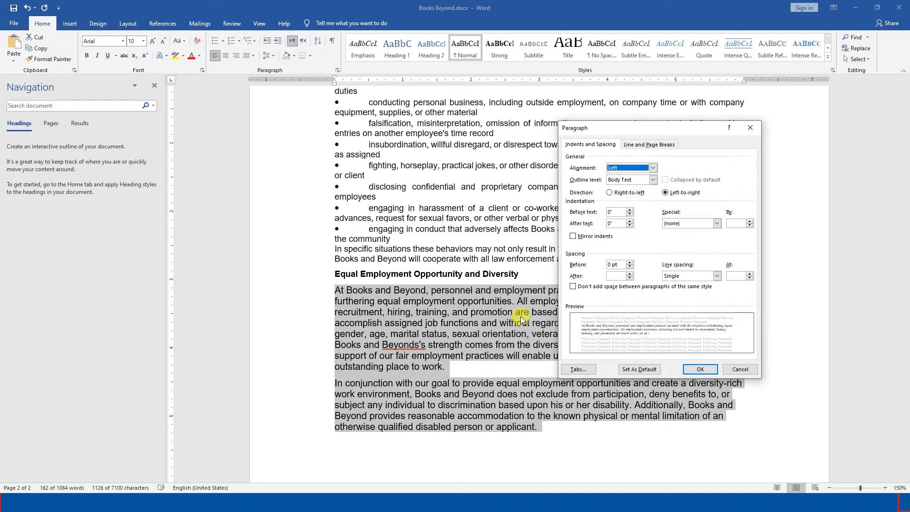
click(653, 169)
click(636, 194)
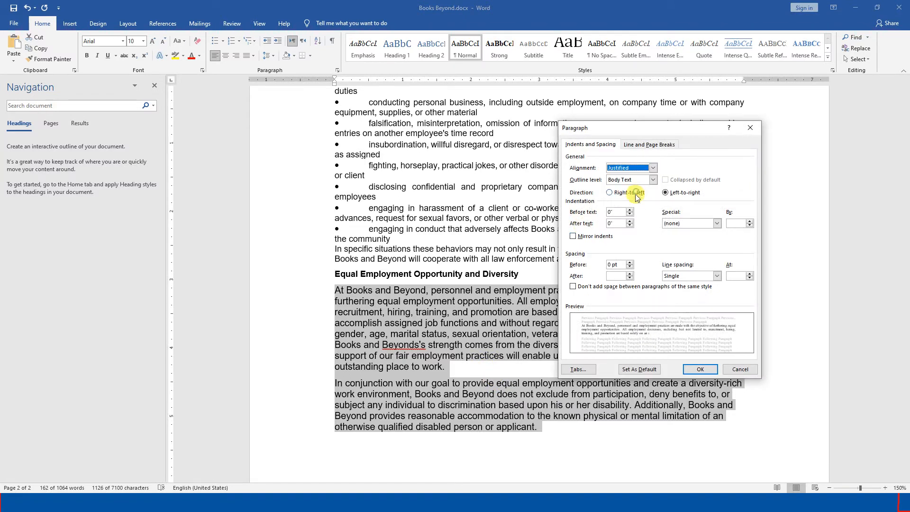
click(689, 367)
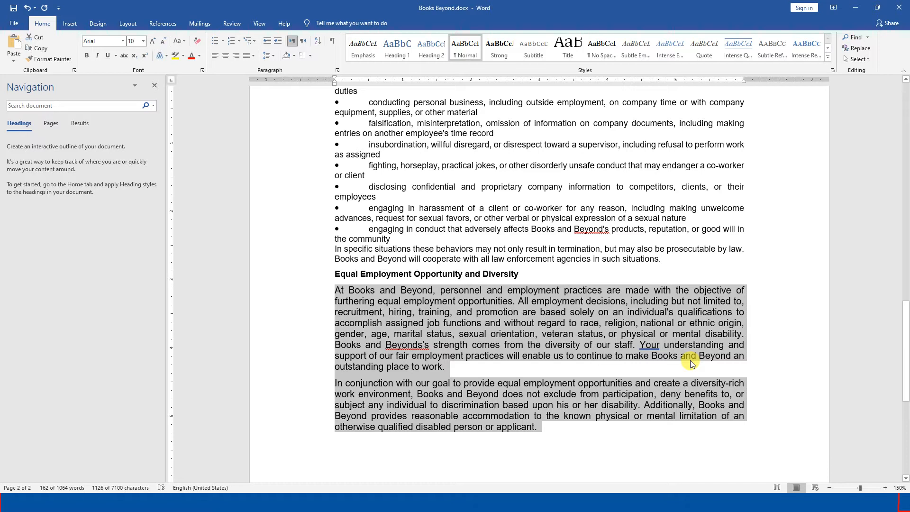
scroll(689, 363, up, 5)
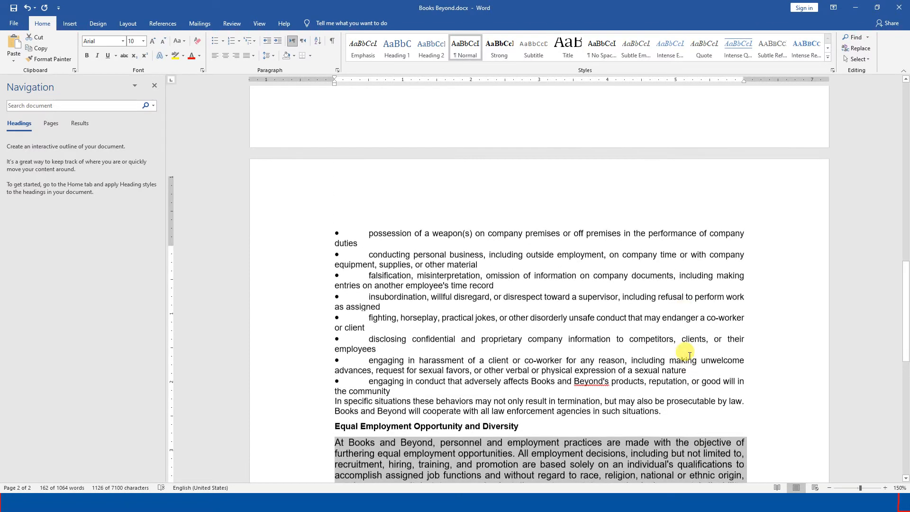
key(alt+Tab)
key(alt+Tab)
scroll(666, 387, down, 5)
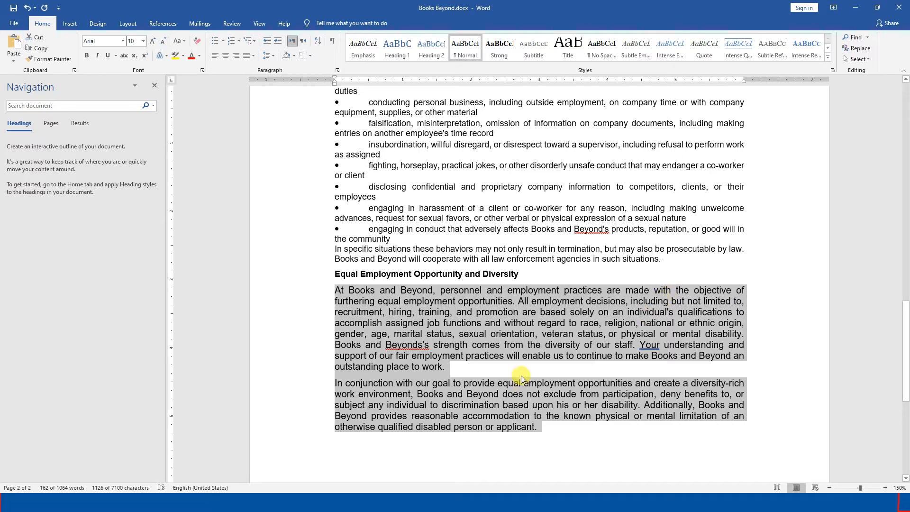
key(alt)
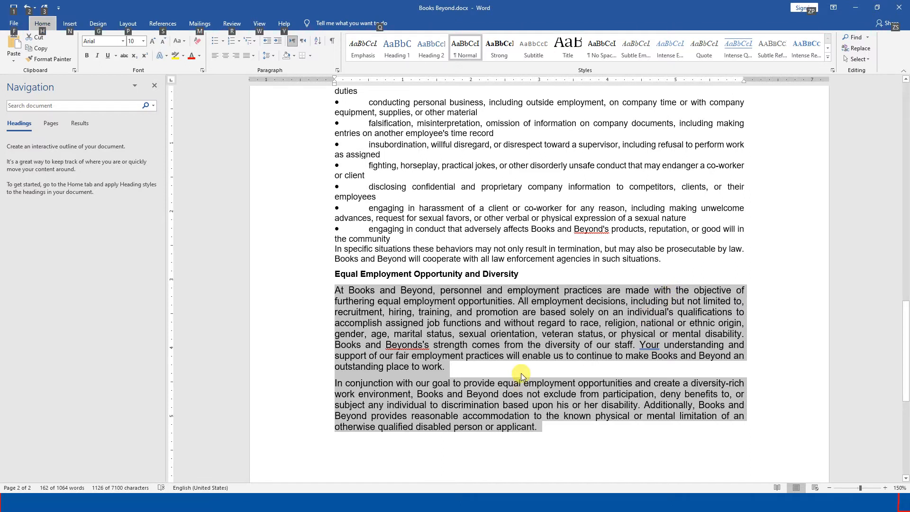
key(alt+Tab)
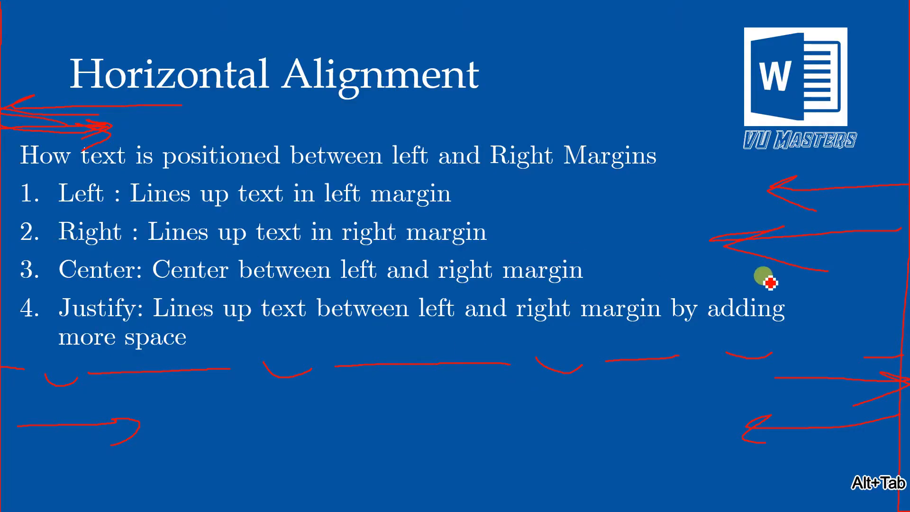
key(alt+Tab)
- Right-align the first paragraph under the Acknowledgement heading
scroll(773, 270, up, 10)
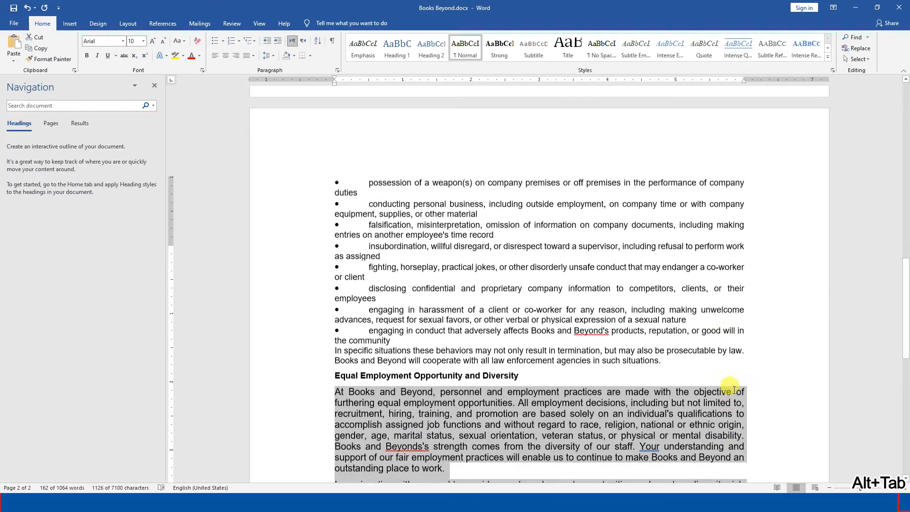
scroll(736, 373, up, 15)
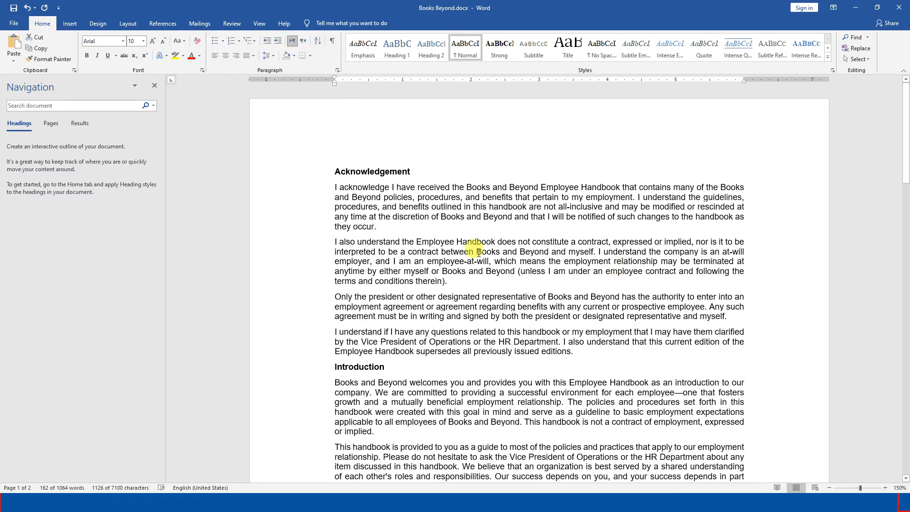
click(336, 188)
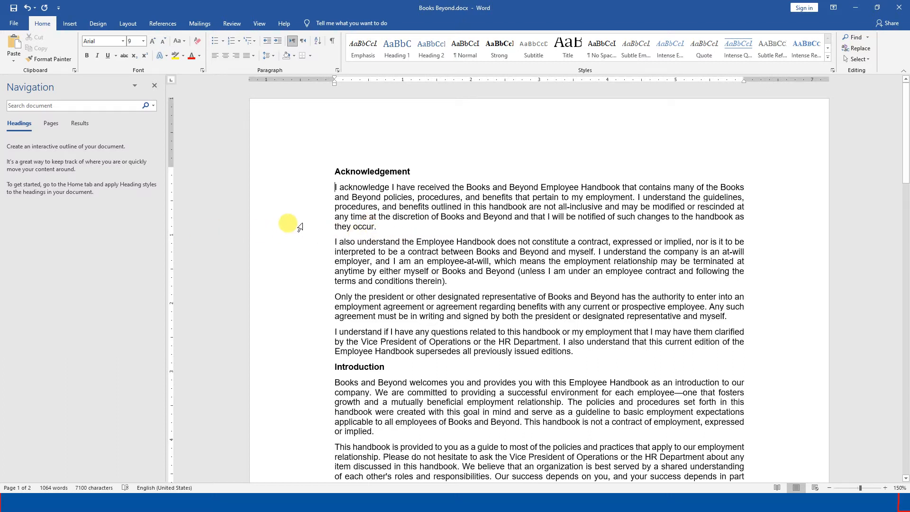
click(236, 57)
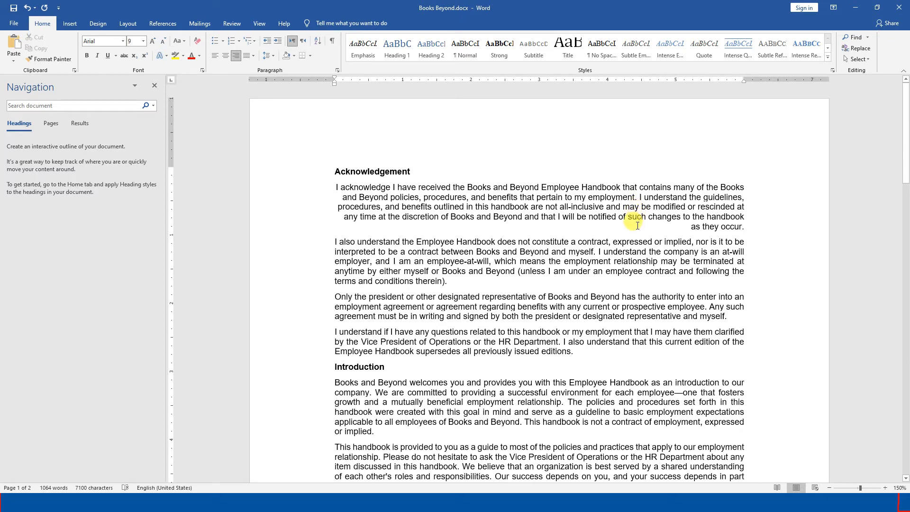
- Set the alignment of the second Acknowledgement paragraph to Right in the Paragraph settings
scroll(636, 219, down, 1)
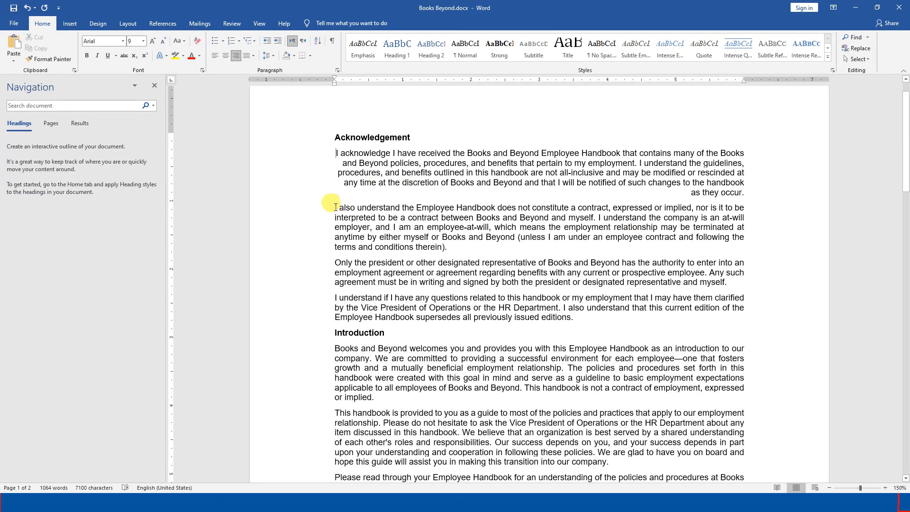
drag(341, 207, 450, 246)
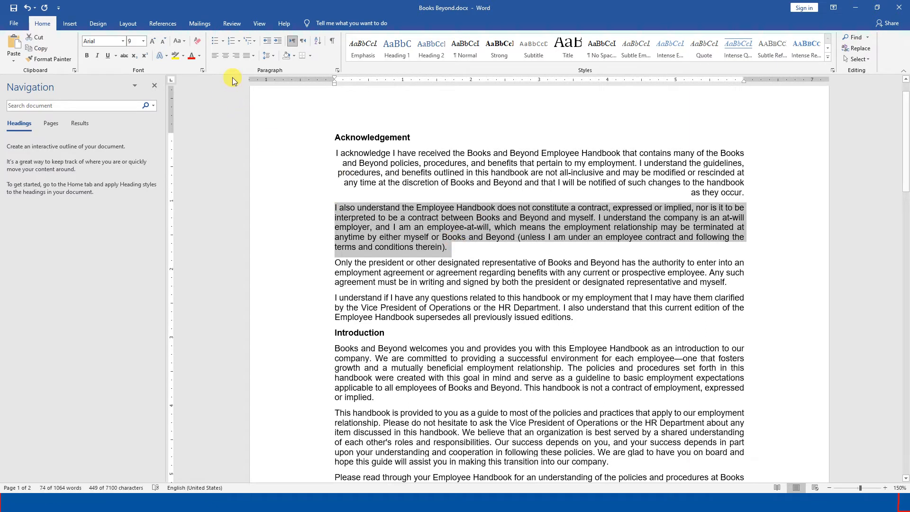
click(338, 70)
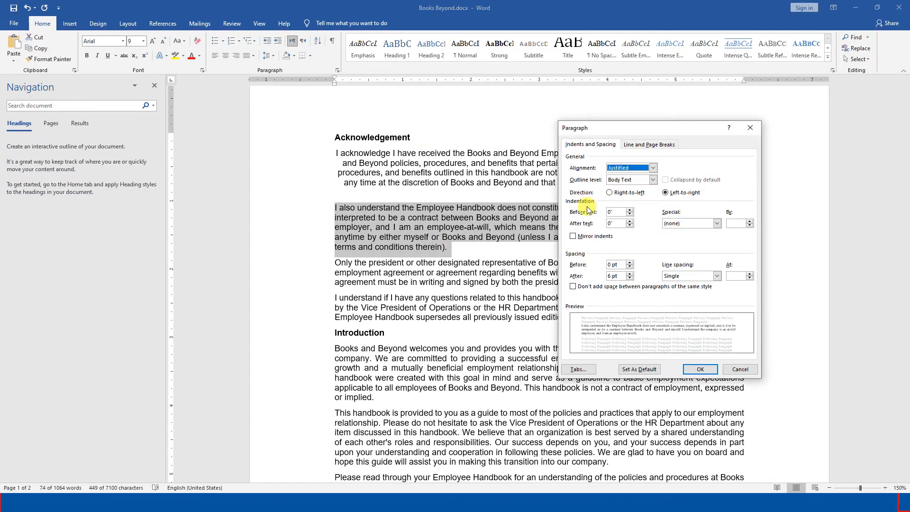
click(652, 168)
click(628, 189)
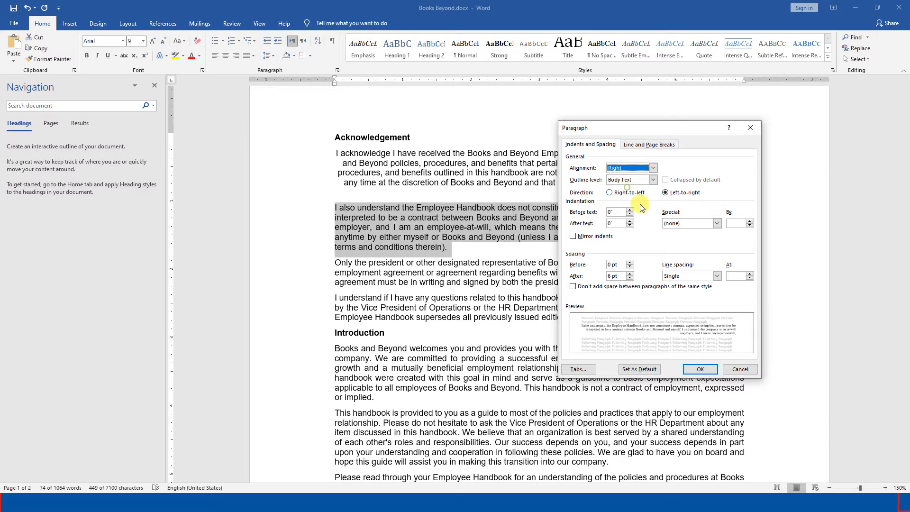
click(701, 369)
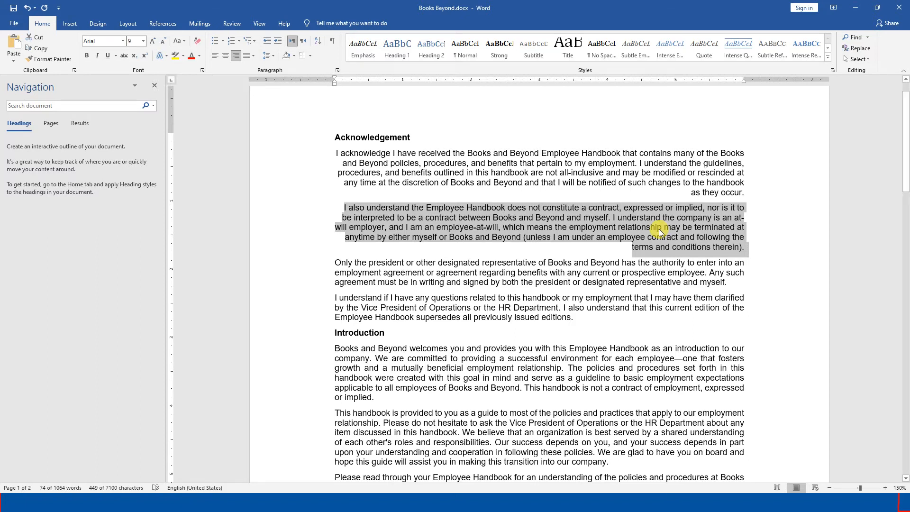
- Right-align the last two Acknowledgement paragraphs together, toggling right alignment off and on to compare and ending with it on
scroll(616, 258, down, 2)
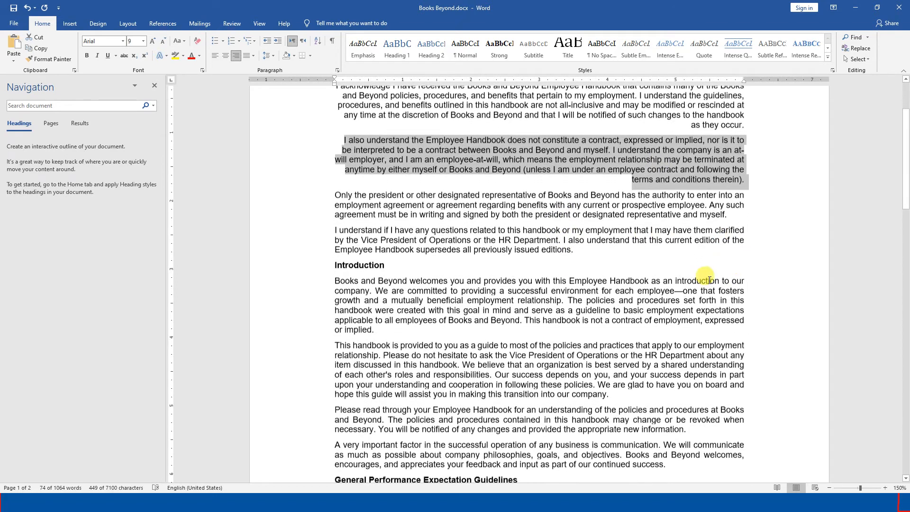
drag(606, 249, 307, 198)
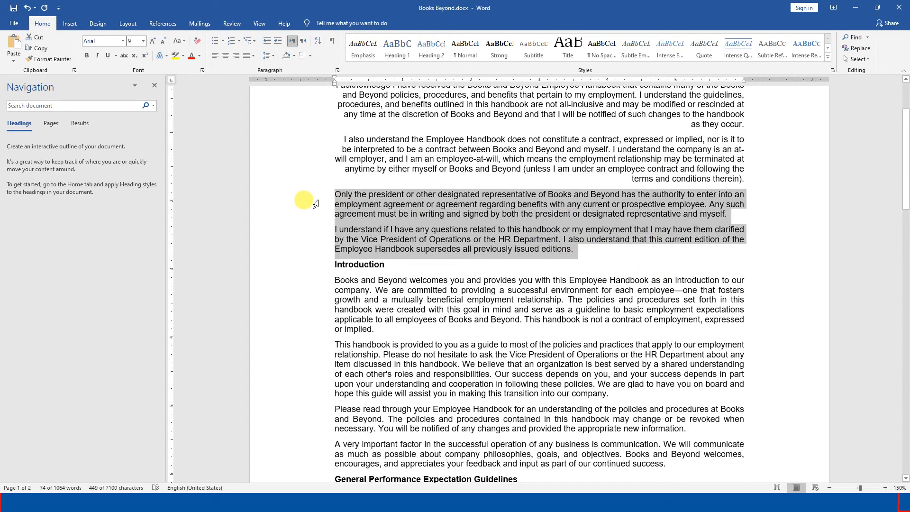
key(ctrl+r)
key(ctrl+r)
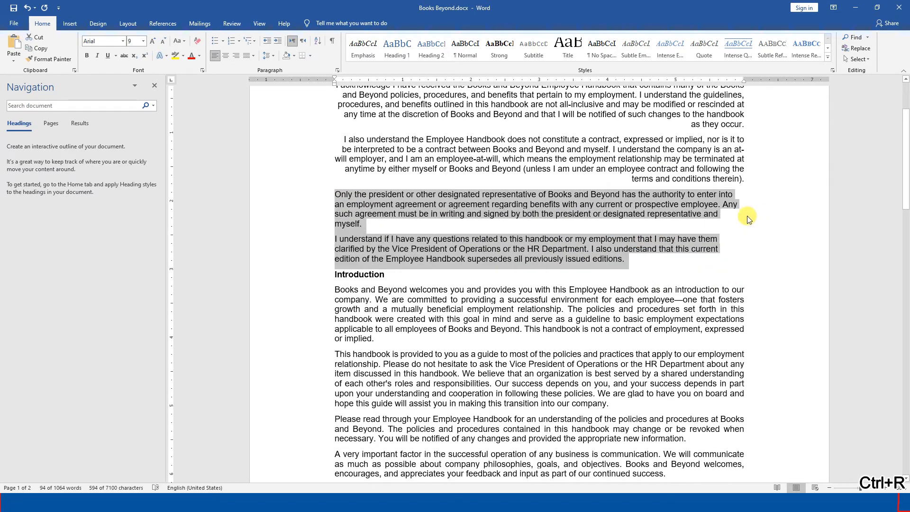
key(ctrl+r)
key(ctrl+r)
key(ctrl+r)
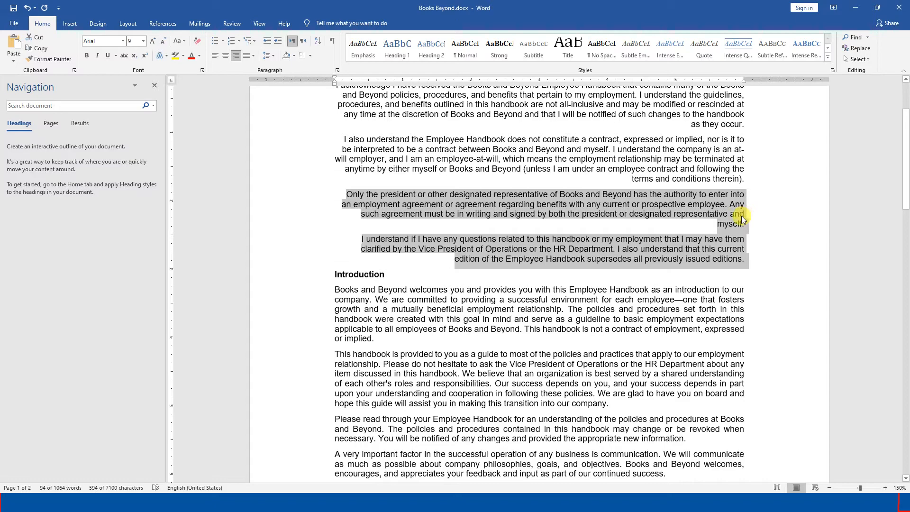
- Mark the Left and Center items with the pen on the Horizontal Alignment slide in PowerPoint, and return to the Acknowledgement heading in Word
key(alt+Tab)
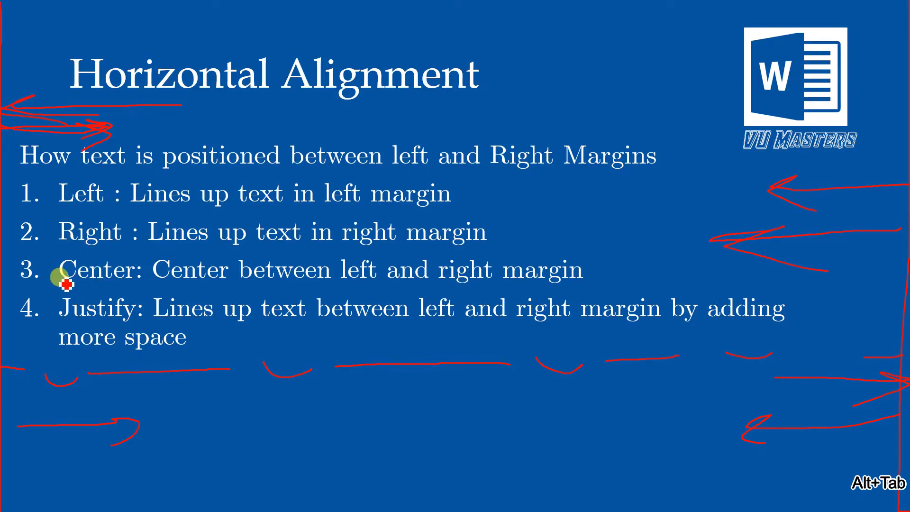
mouse_move(60, 209)
mouse_down()
mouse_move(35, 213)
mouse_move(52, 186)
mouse_up()
drag(48, 265, 67, 260)
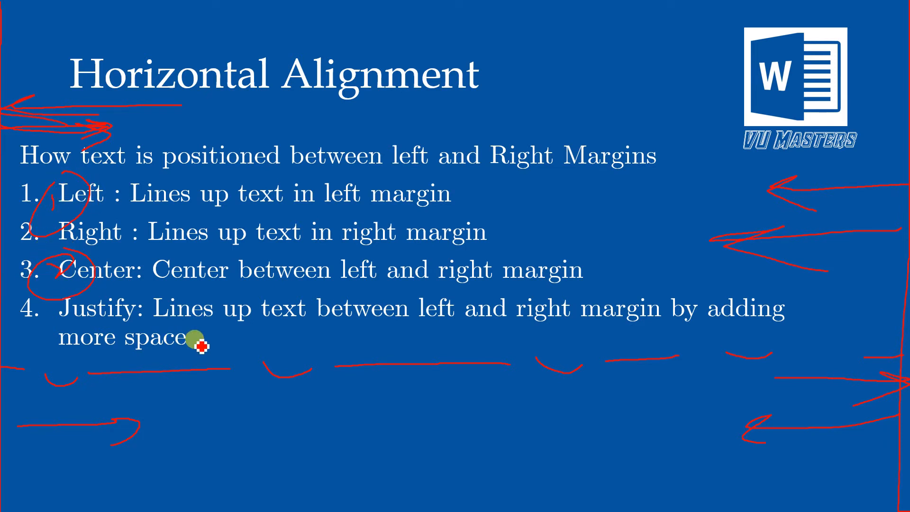
key(alt+Tab)
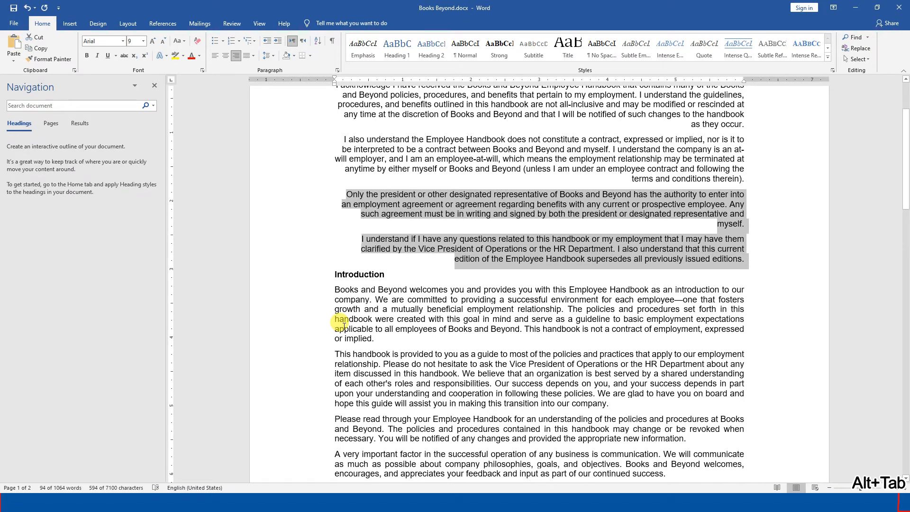
scroll(344, 324, up, 3)
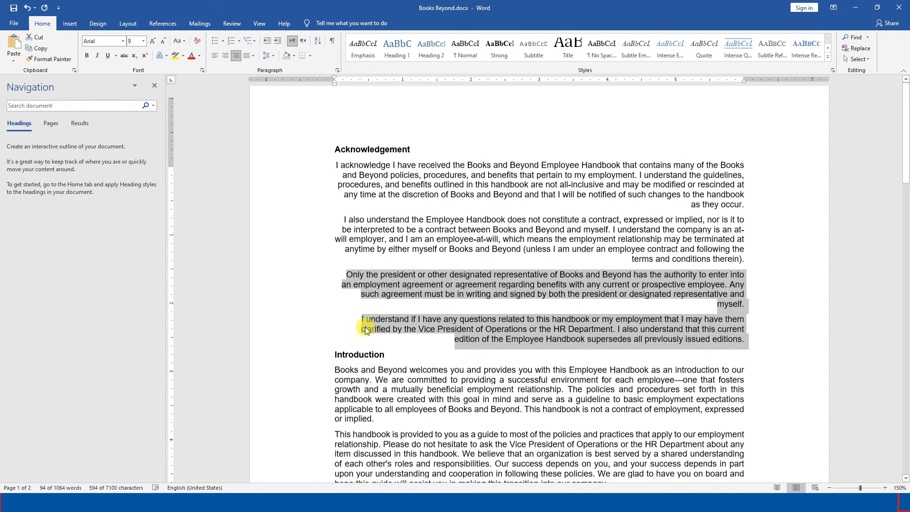
click(334, 175)
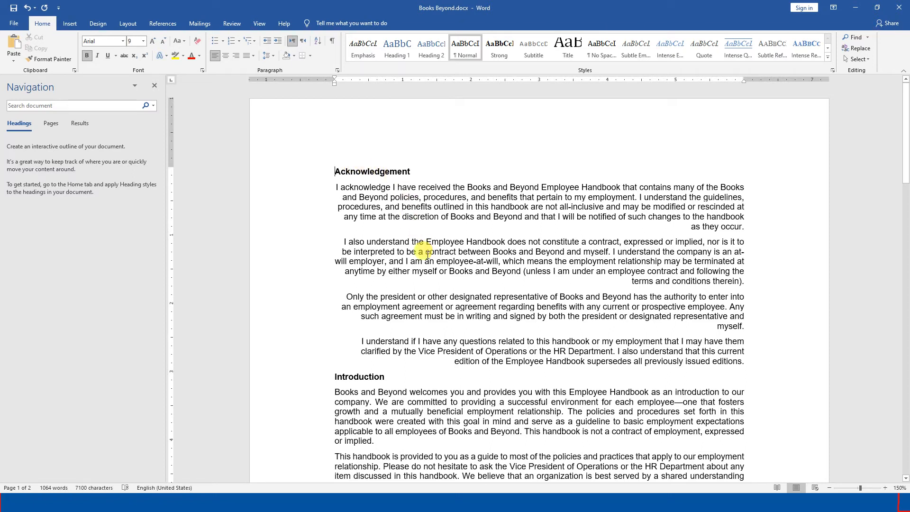
key(alt+Tab)
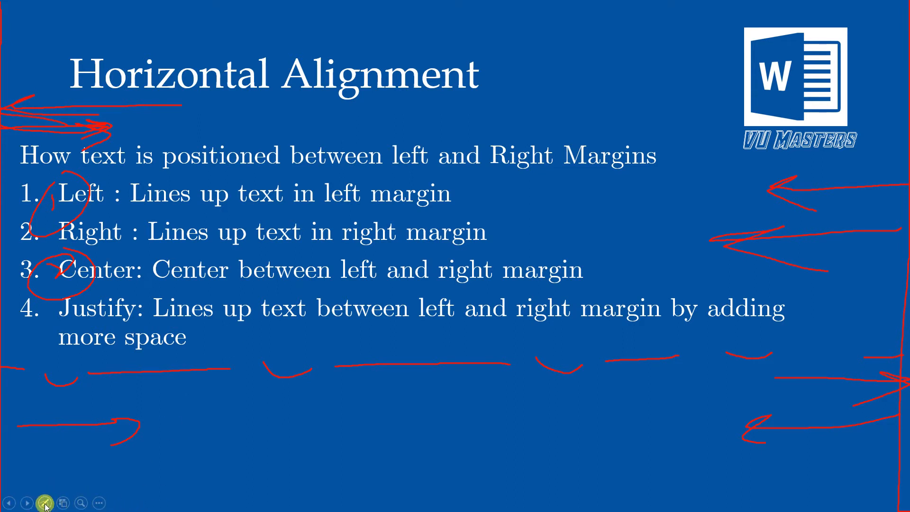
right_click(46, 493)
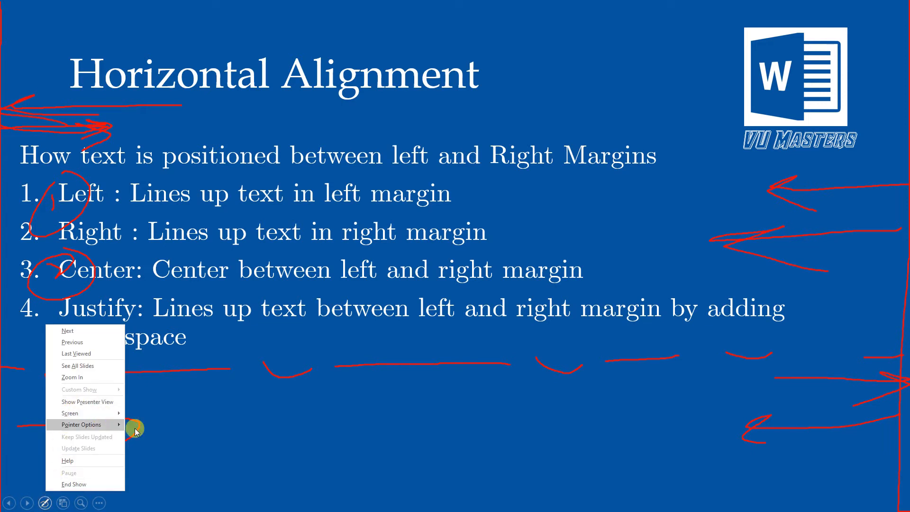
click(199, 431)
key(g)
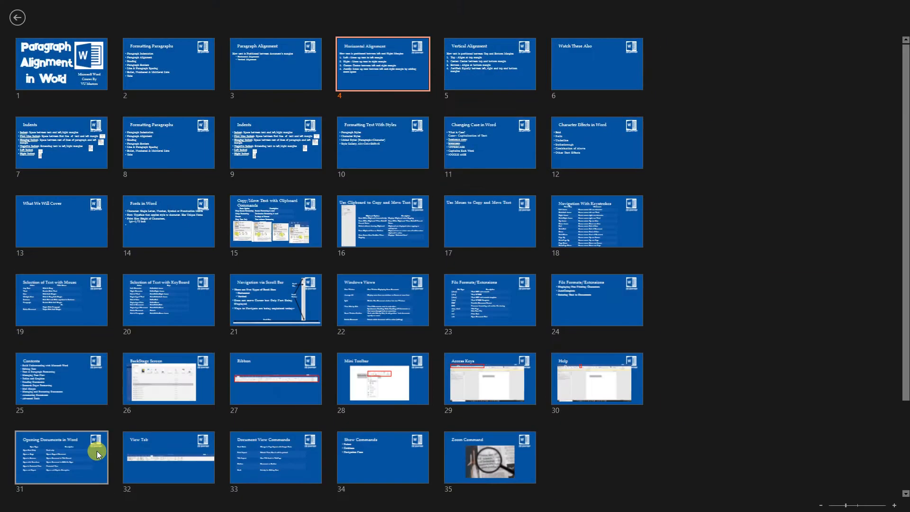
click(398, 88)
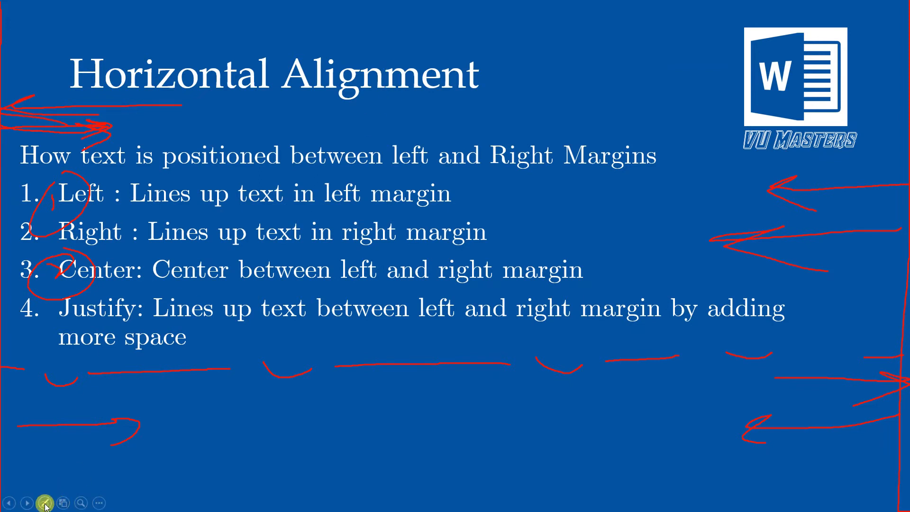
right_click(45, 500)
click(230, 386)
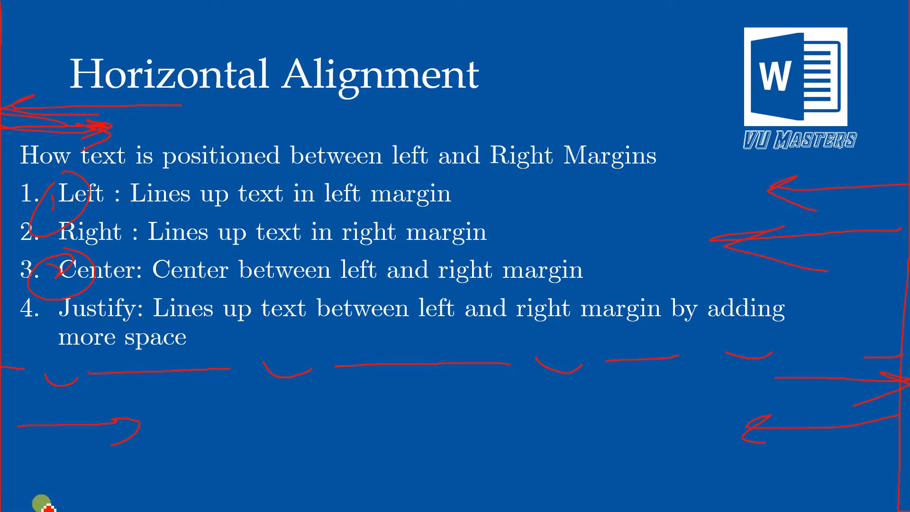
- Switch back to the Books Beyond document in Word and center the Acknowledgement heading
key(alt+Tab)
key(alt+Tab)
key(alt+Tab)
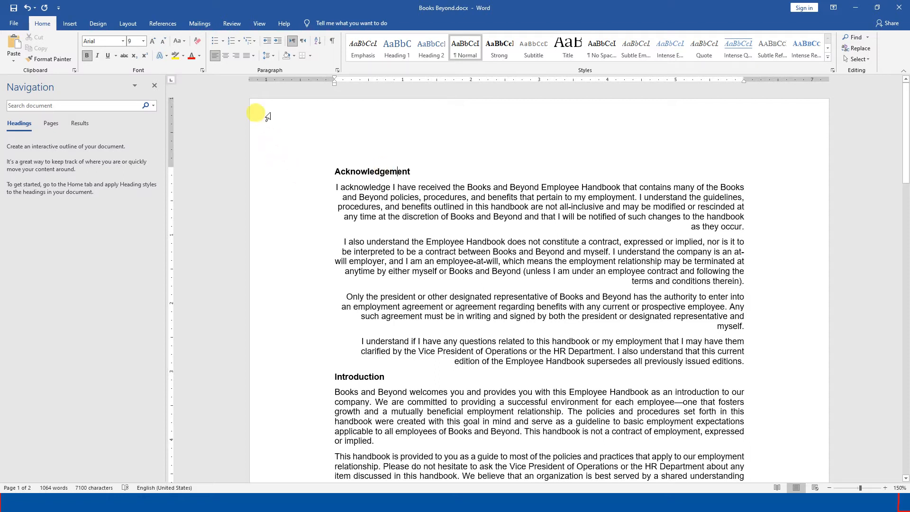
click(227, 57)
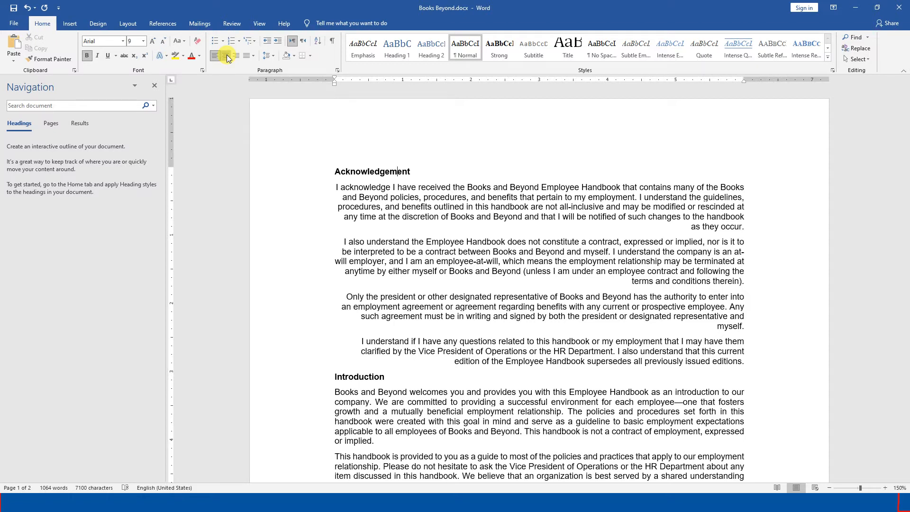
key(ctrl+e)
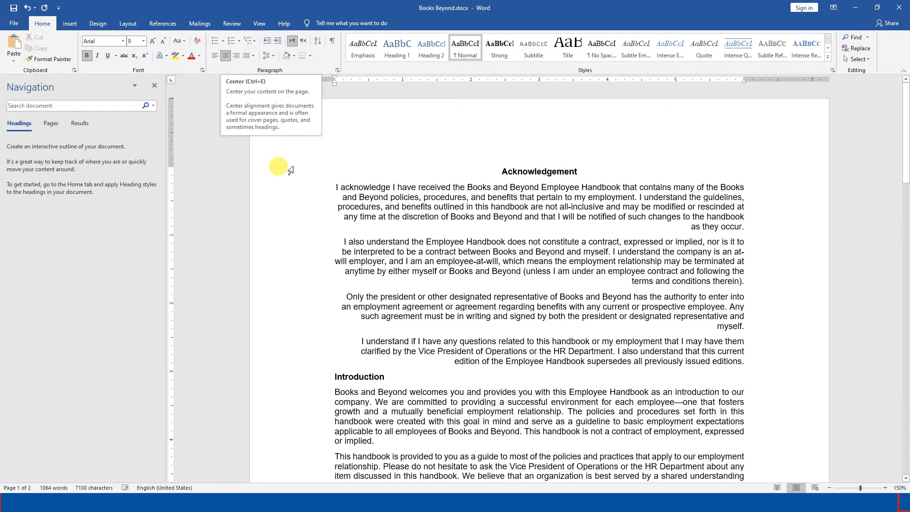
- Select the Introduction, General Performance Expectation Guidelines, and Equal Employment Opportunity and Diversity headings together and set their alignment to Centered in the Paragraph settings
scroll(372, 217, down, 2)
double_click(372, 274)
scroll(372, 275, down, 5)
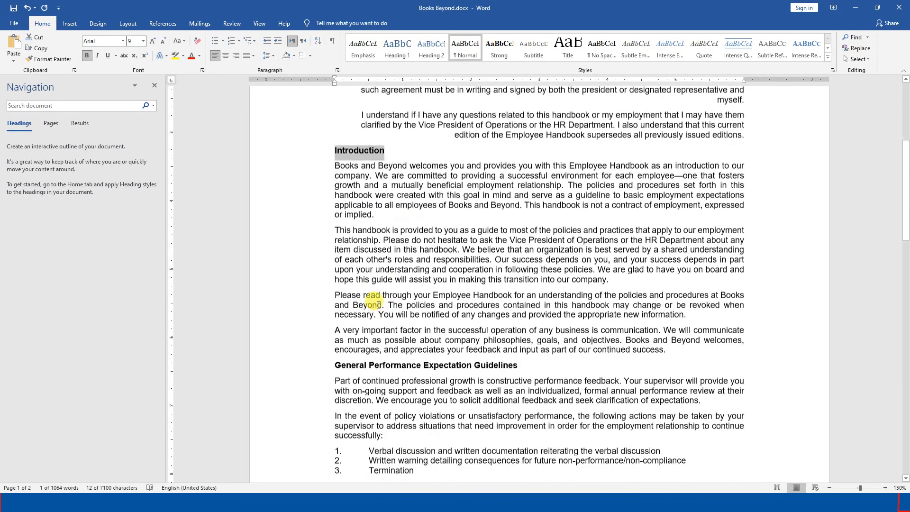
triple_click(408, 215)
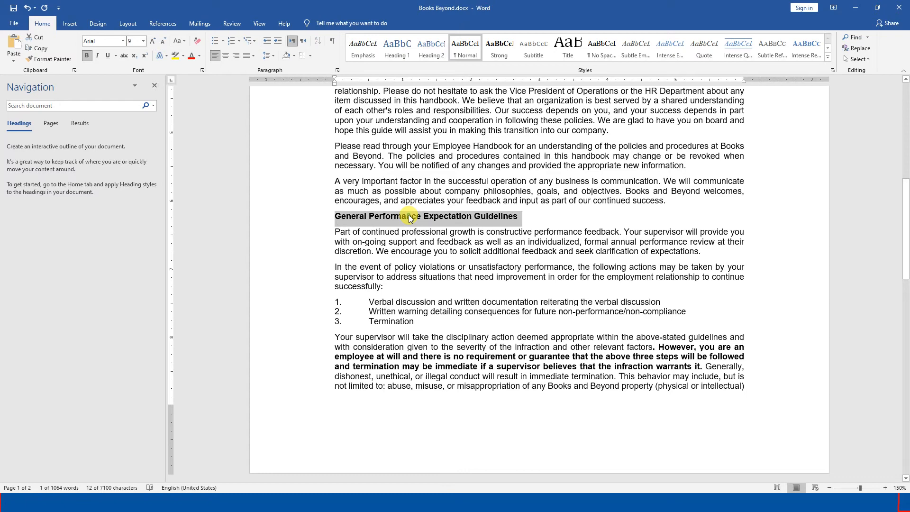
scroll(408, 223, down, 7)
scroll(421, 278, down, 2)
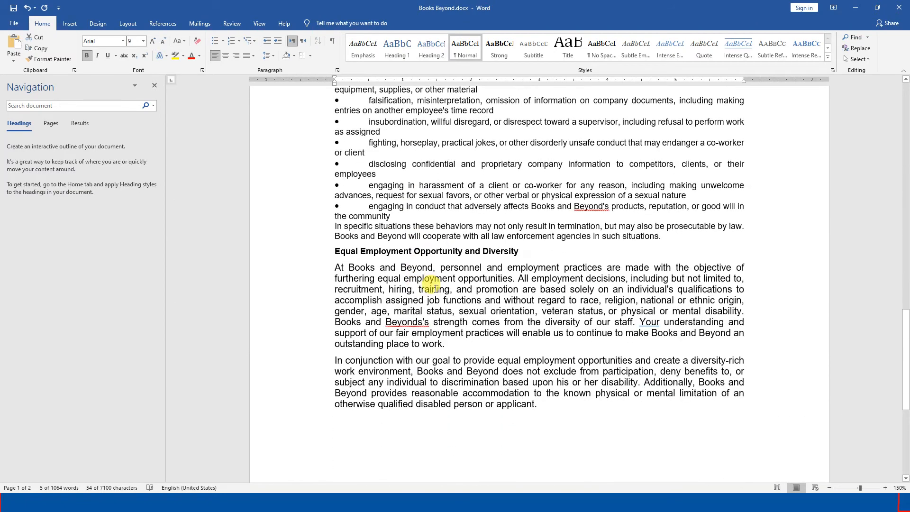
triple_click(438, 252)
scroll(432, 384, down, 2)
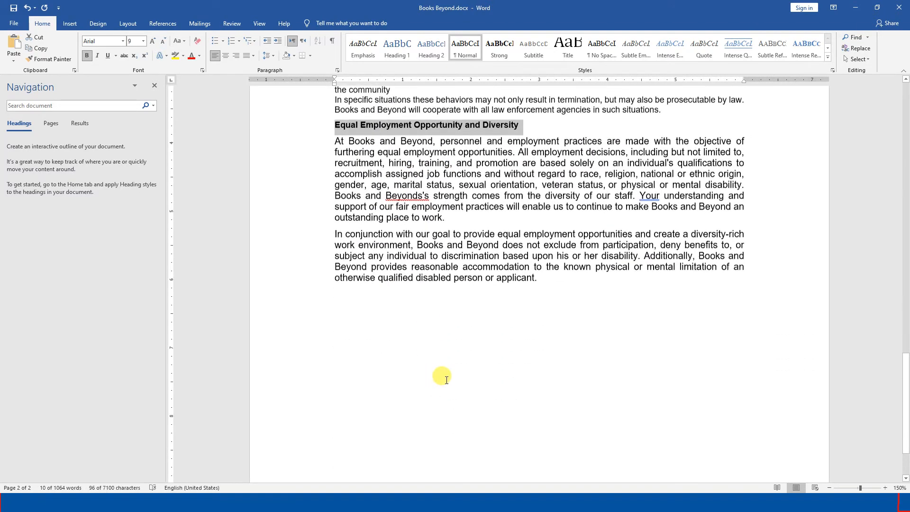
ctrl+scroll(447, 379, down, 9)
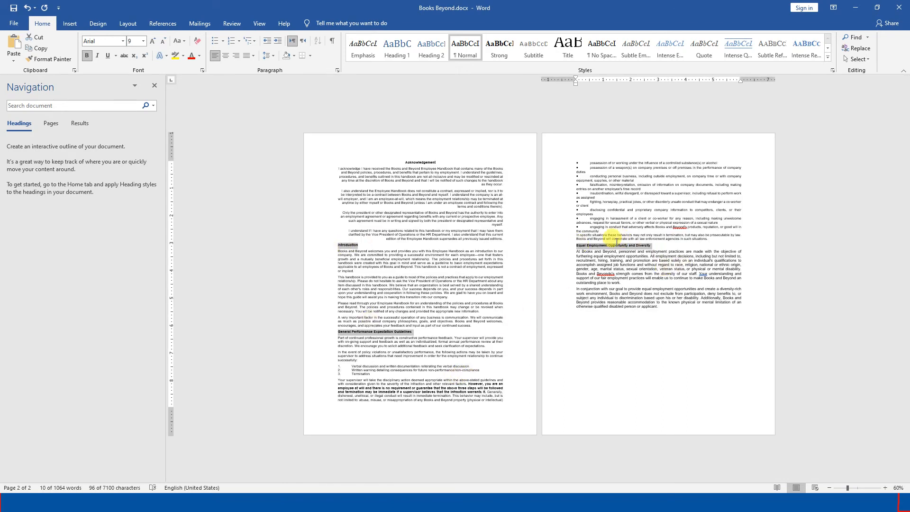
ctrl+scroll(576, 246, up, 2)
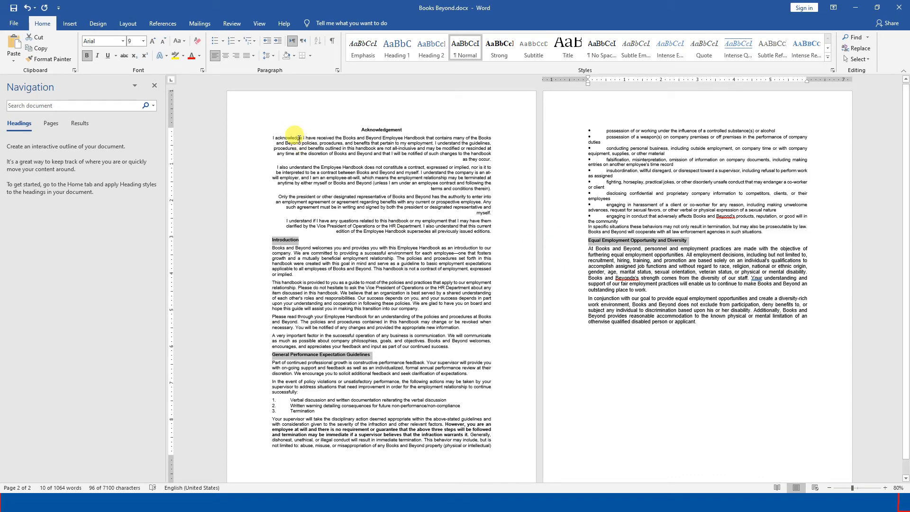
click(337, 71)
click(650, 169)
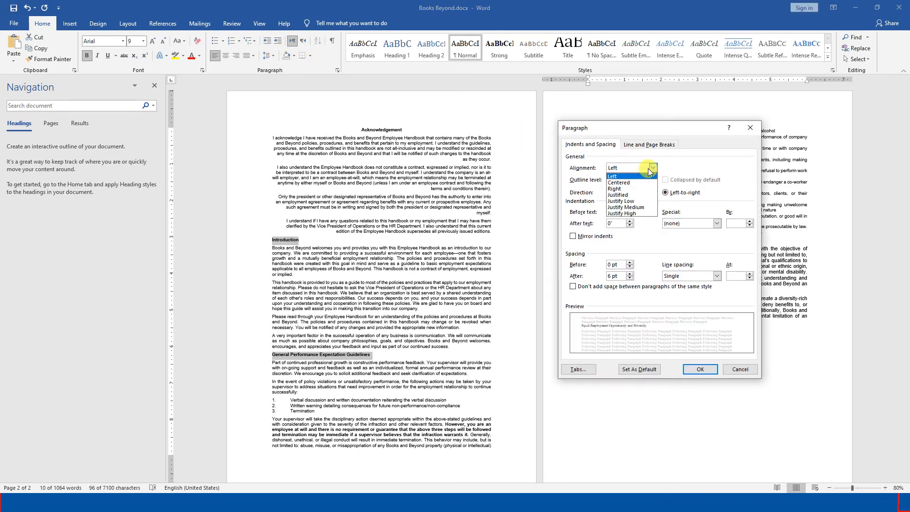
click(634, 189)
click(642, 169)
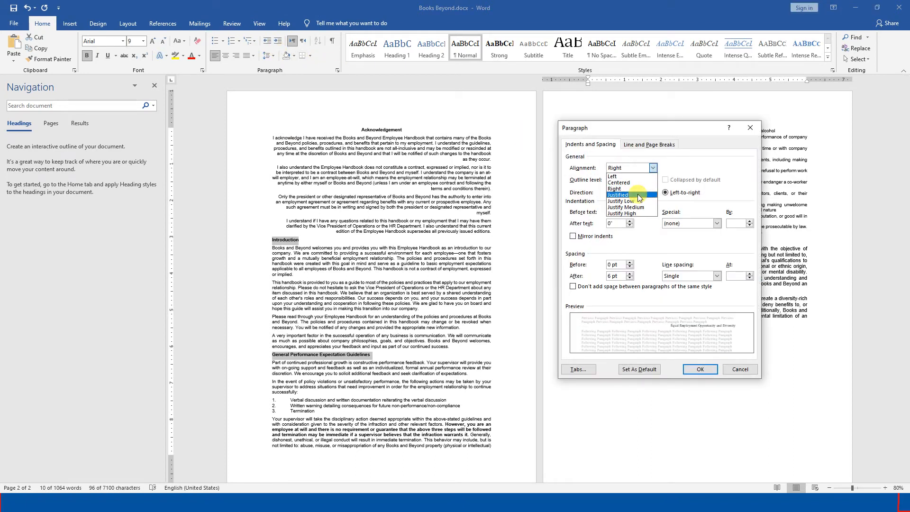
click(637, 180)
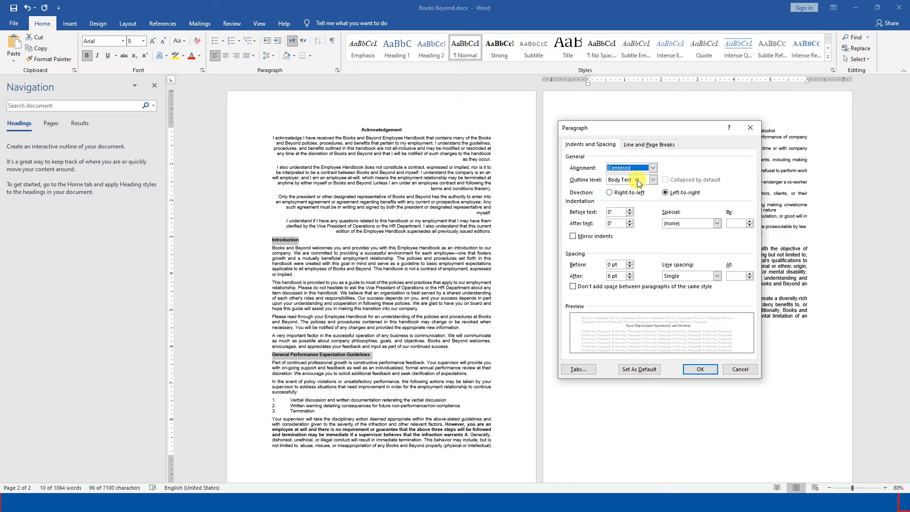
click(700, 369)
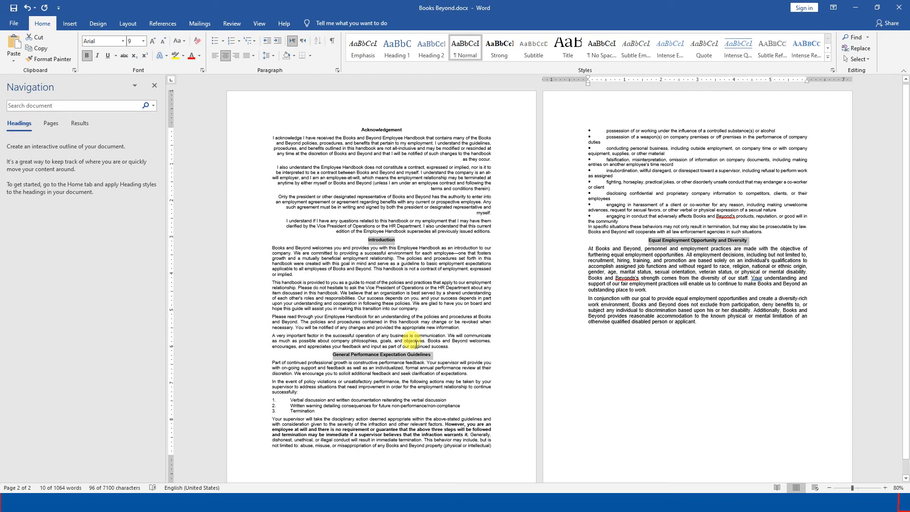
- Toggle center alignment off and on for the three selected headings to compare, ending with it on
key(ctrl+e)
key(ctrl+e)
key(ctrl+e)
key(ctrl+e)
key(ctrl+e)
key(ctrl+e)
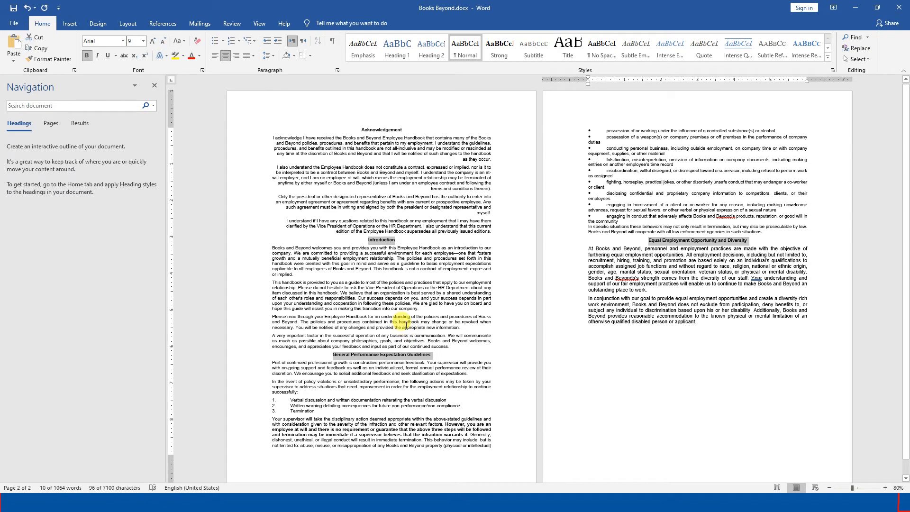
- Switch to the Horizontal Alignment slide in PowerPoint, draw a pen arrow pointing to the left margin above the title, and return to Word
scroll(405, 328, up, 2)
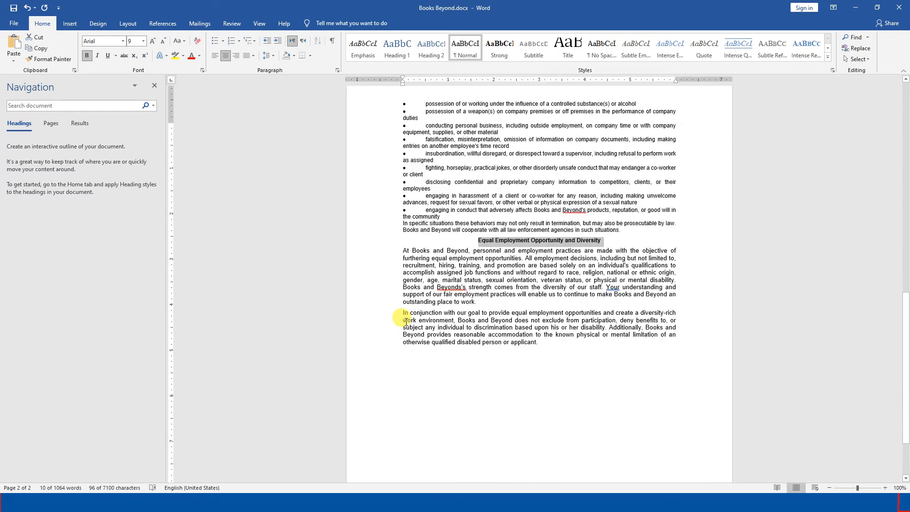
scroll(405, 318, up, 10)
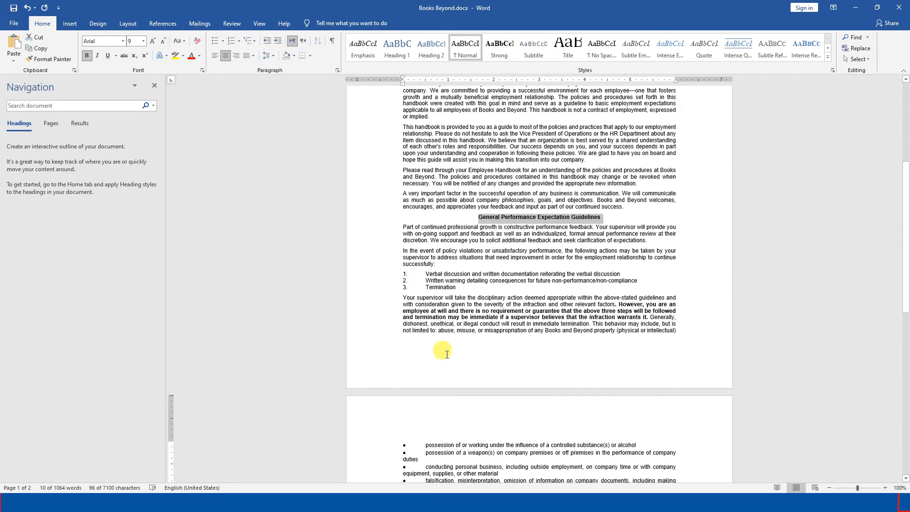
key(alt+Tab)
mouse_move(128, 49)
mouse_down()
mouse_move(24, 43)
mouse_move(38, 71)
mouse_up()
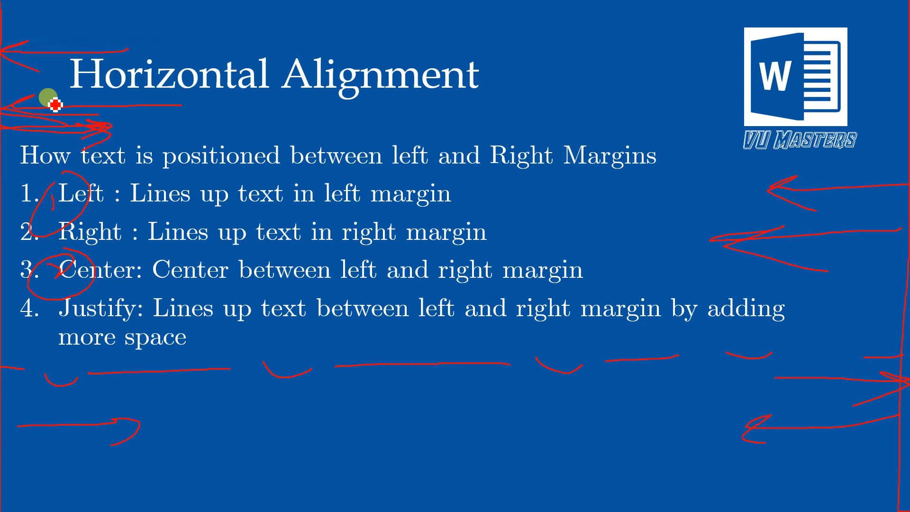
key(alt+Tab)
- Left-align all four paragraphs under the Acknowledgement heading
scroll(587, 209, up, 5)
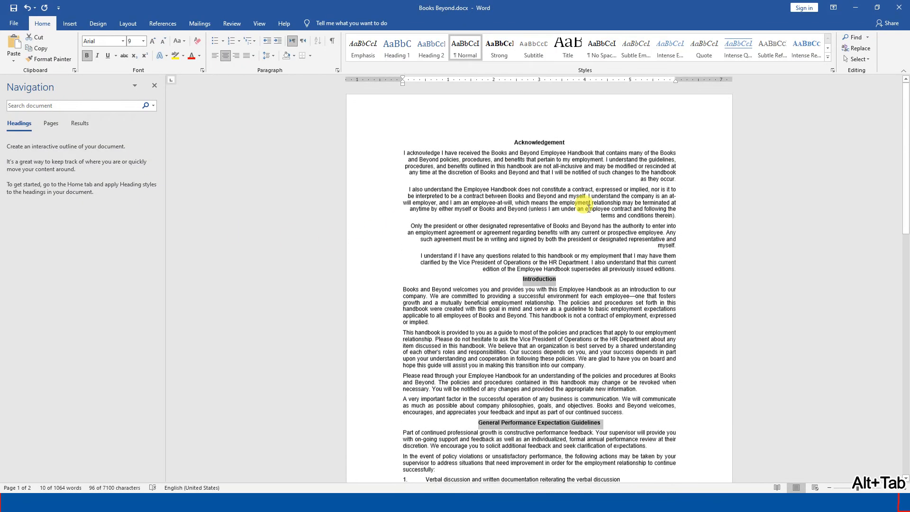
scroll(587, 207, up, 5)
drag(333, 162, 758, 331)
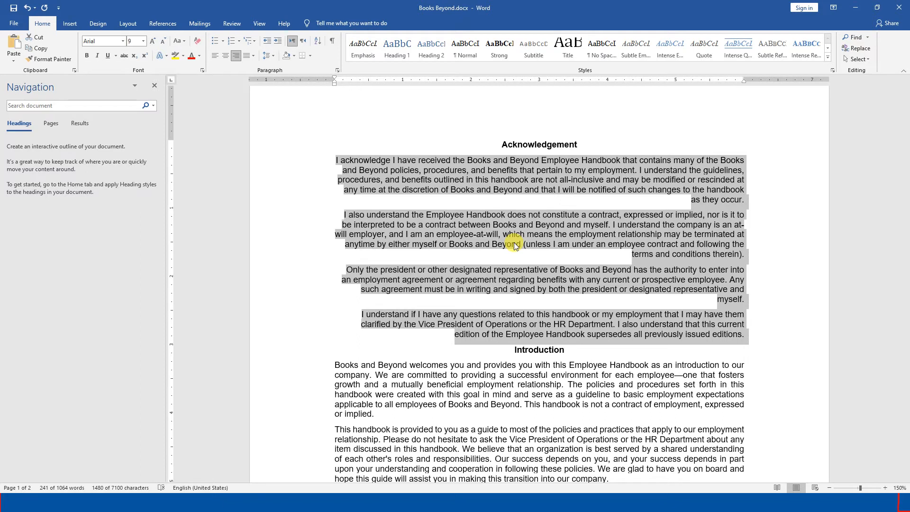
click(215, 57)
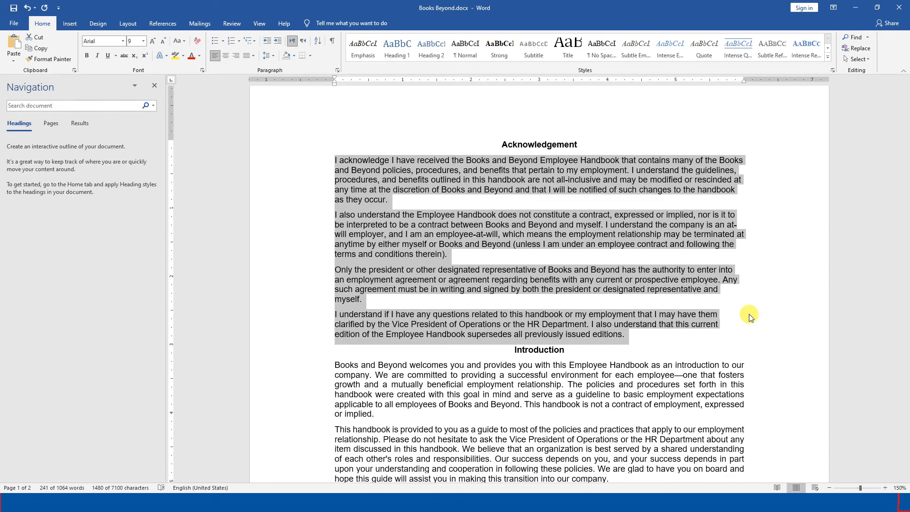
- Set the alignment of the four Introduction paragraphs to Left in the Paragraph settings
scroll(569, 346, down, 4)
drag(336, 229, 668, 415)
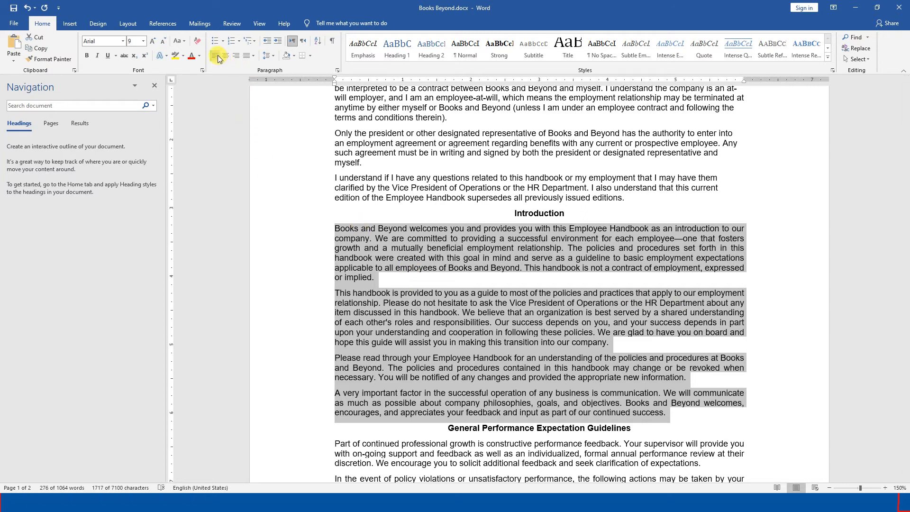
click(337, 71)
click(652, 169)
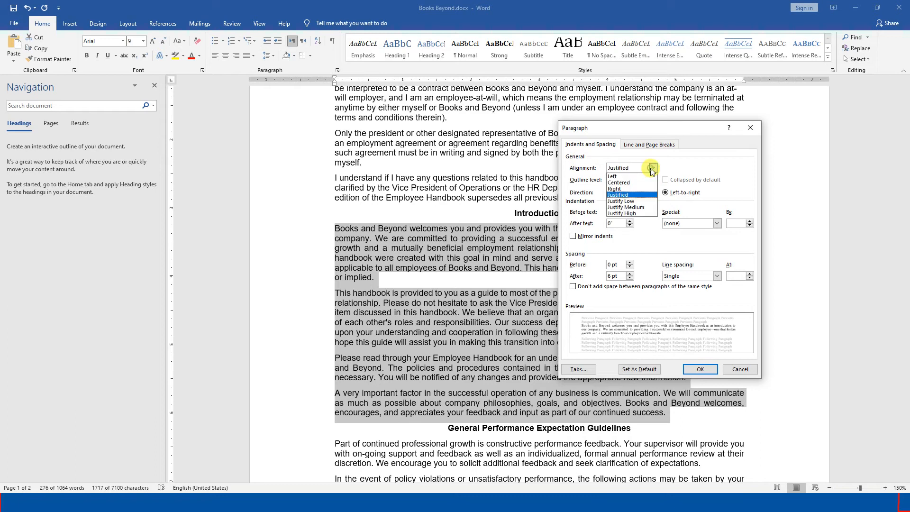
click(626, 175)
click(698, 369)
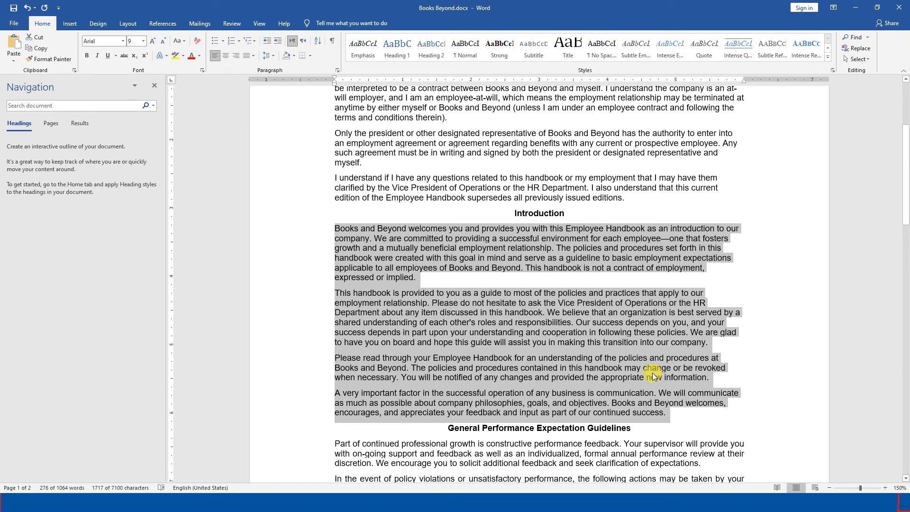
- Left-align the text from the "Your supervisor will take the disciplinary action" paragraph through the bulleted list and the paragraph before the Equal Employment heading
scroll(652, 376, down, 1)
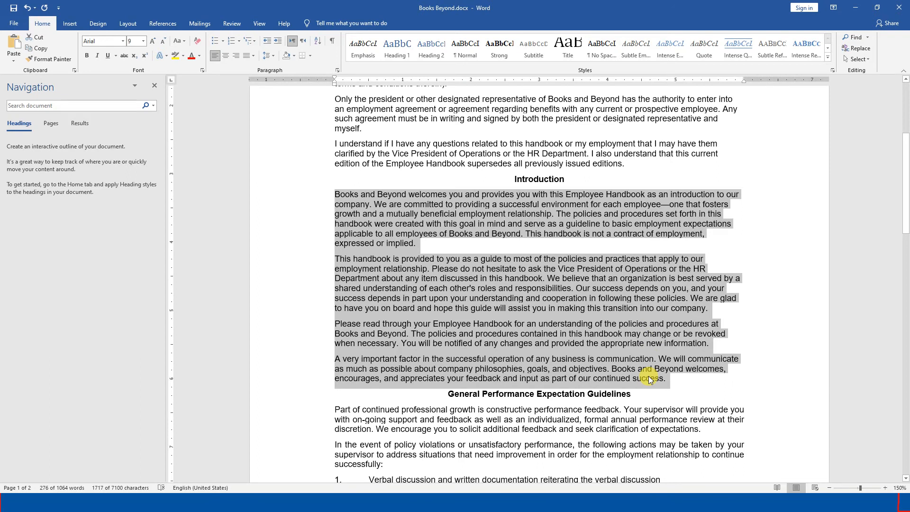
scroll(649, 379, down, 3)
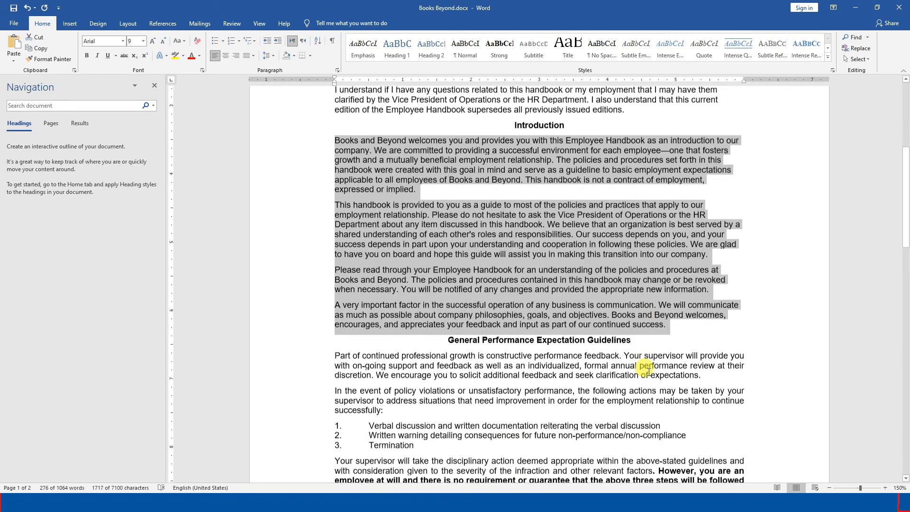
scroll(473, 327, down, 1)
drag(332, 273, 436, 344)
scroll(433, 368, down, 5)
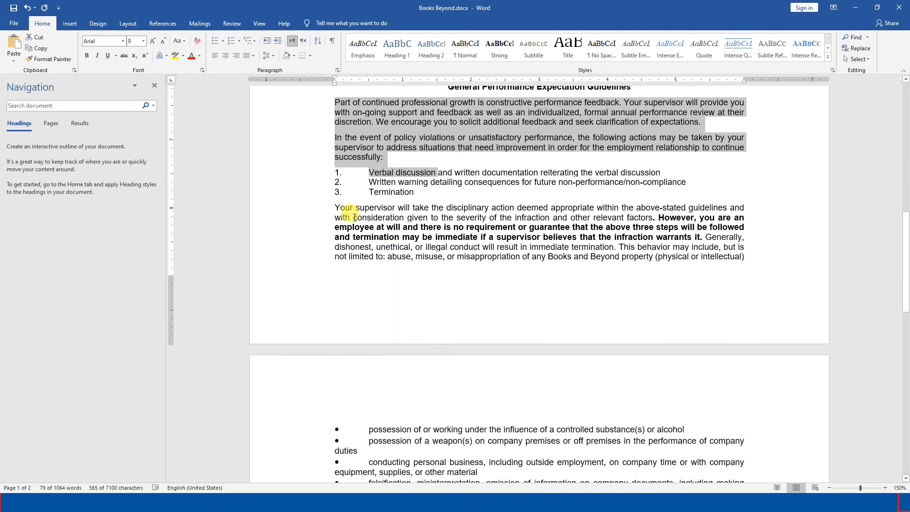
drag(327, 207, 766, 265)
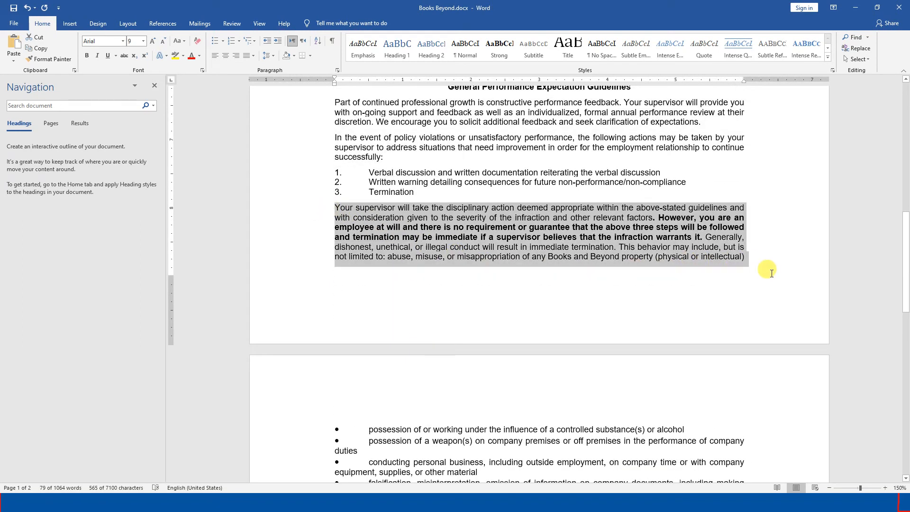
scroll(743, 404, down, 8)
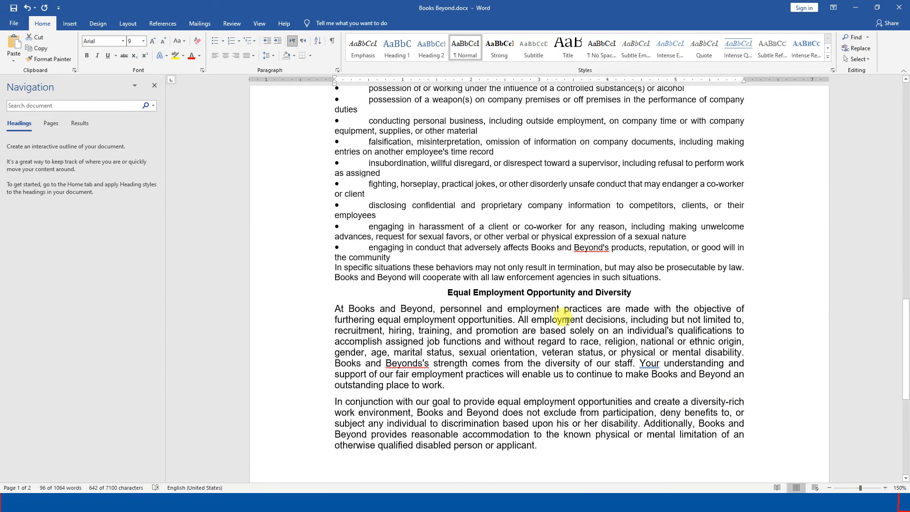
drag(383, 274, 672, 295)
scroll(671, 295, up, 1)
scroll(659, 322, up, 2)
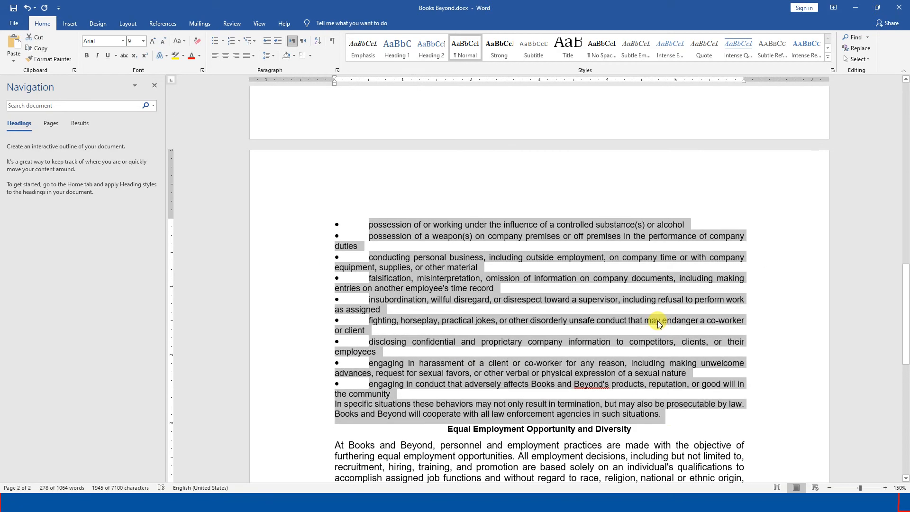
key(ctrl+l)
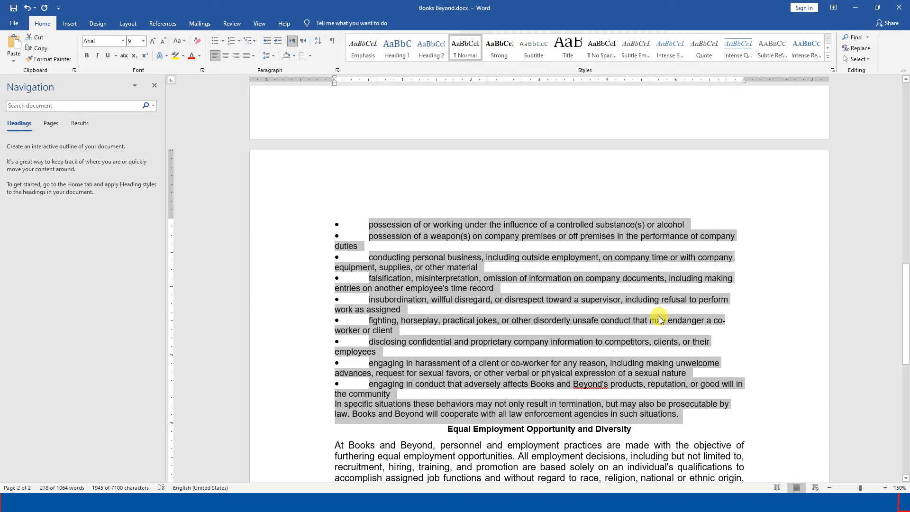
- Left-align both paragraphs under the Equal Employment Opportunity and Diversity heading
scroll(656, 306, down, 8)
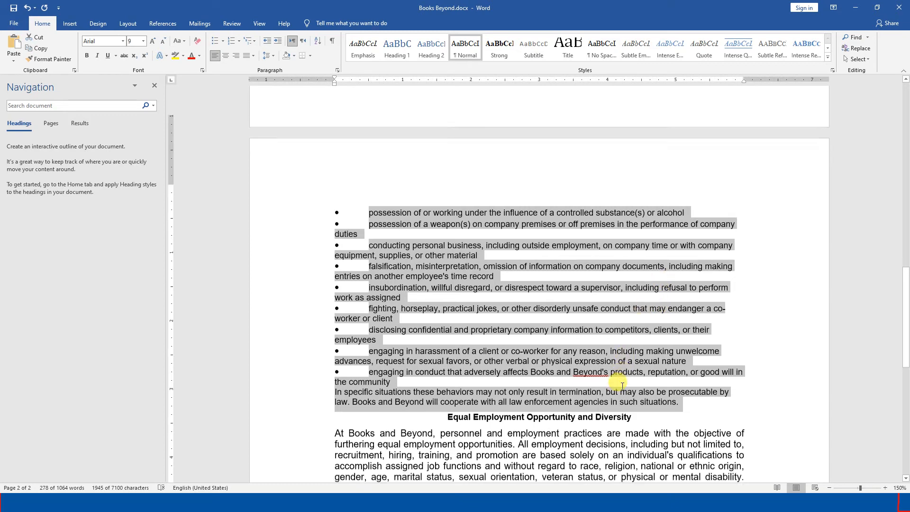
drag(332, 206, 613, 346)
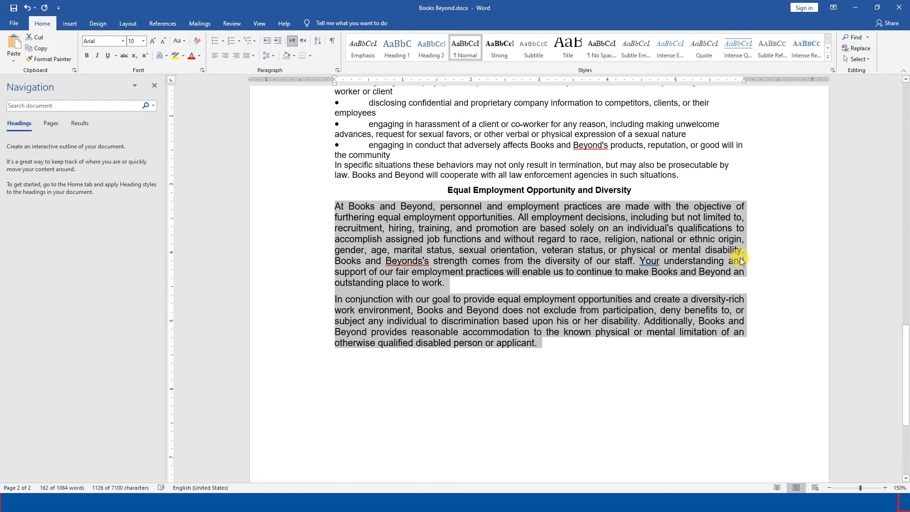
key(ctrl+l)
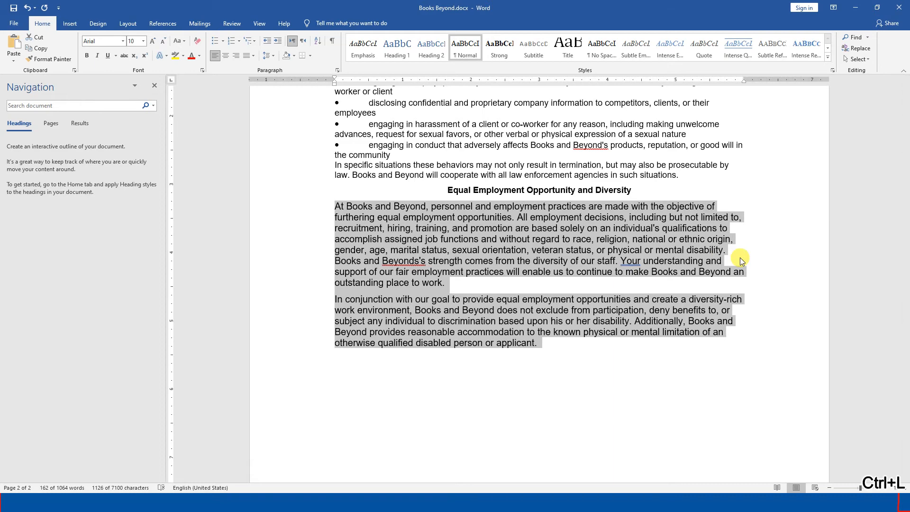
- Review the alignment of the headings and paragraphs throughout the handbook, ending at the Acknowledgement heading
scroll(739, 275, up, 10)
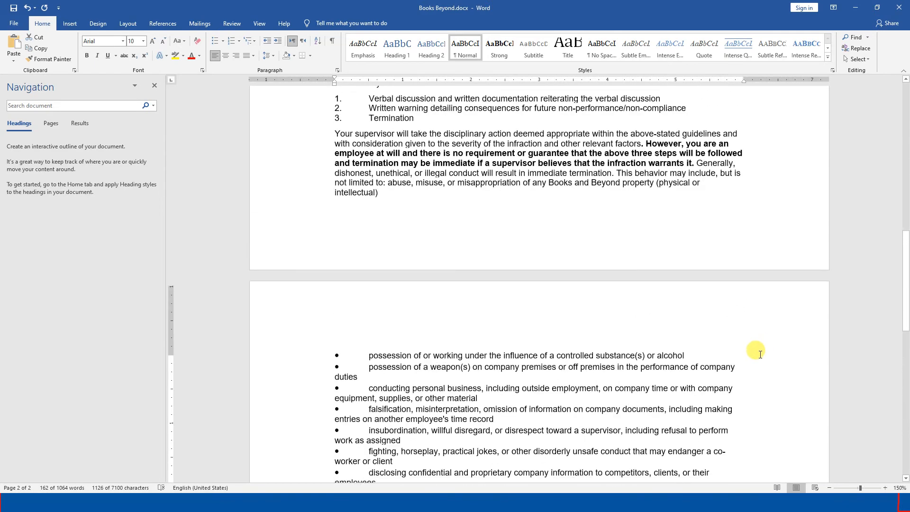
scroll(781, 334, up, 10)
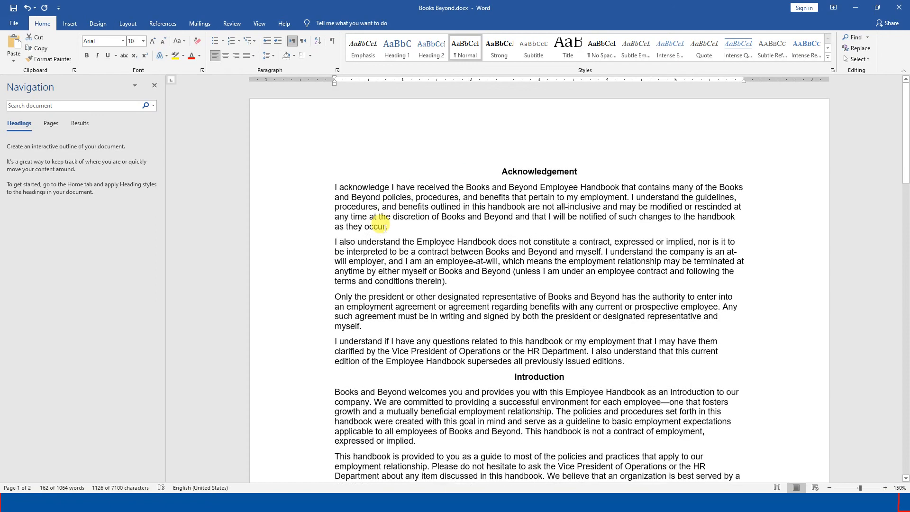
scroll(386, 225, down, 2)
scroll(386, 226, down, 7)
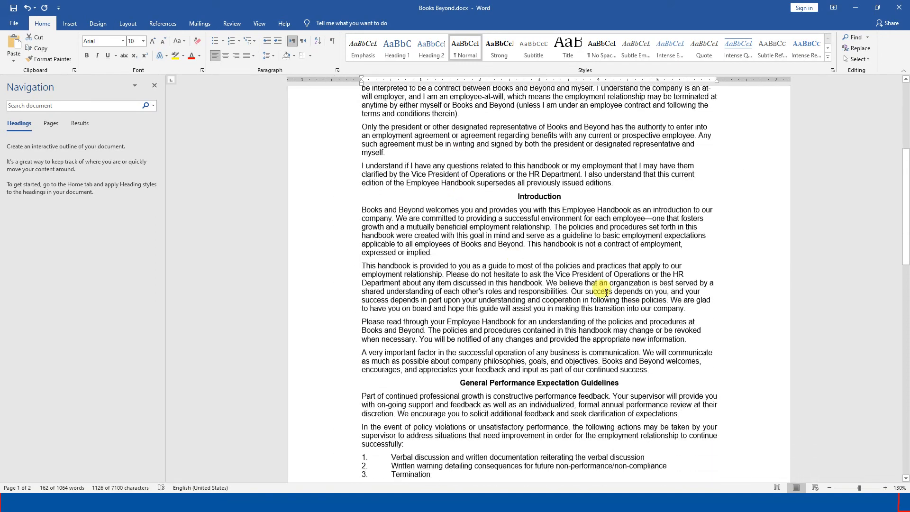
scroll(743, 365, down, 6)
scroll(759, 341, up, 3)
drag(906, 175, 905, 80)
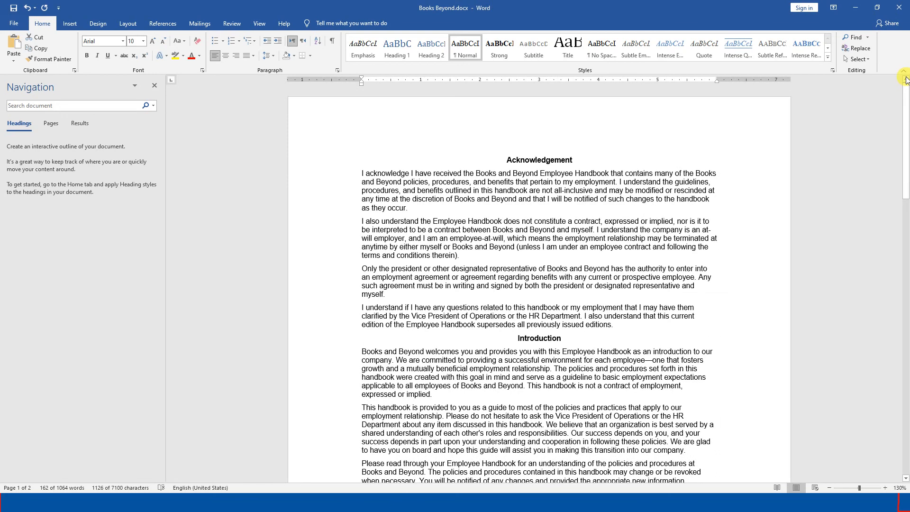
- Switch to the PowerPoint slide show and reopen the Horizontal Alignment slide from the slide overview
key(alt+Tab)
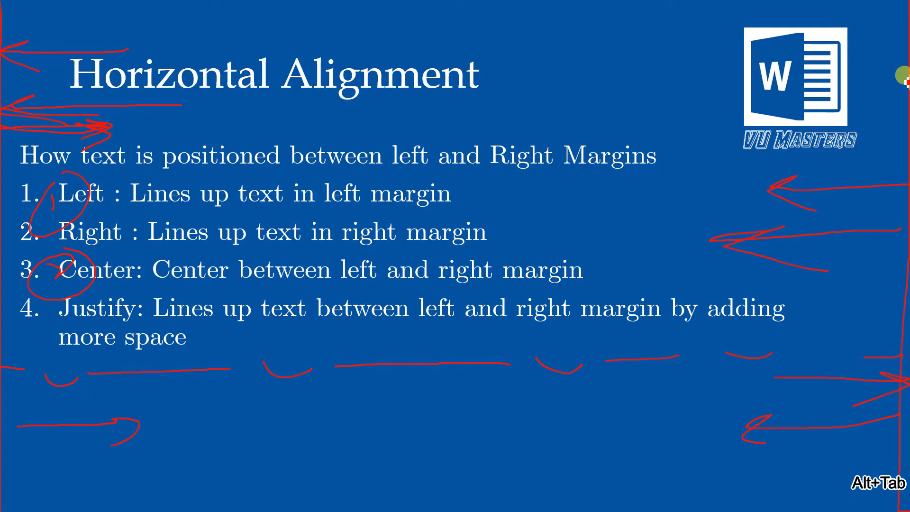
scroll(738, 88, down, 1)
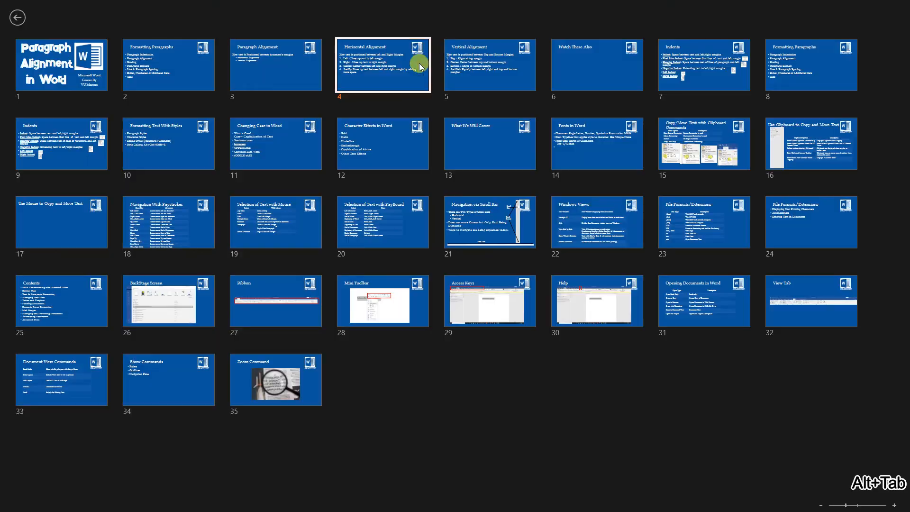
click(404, 65)
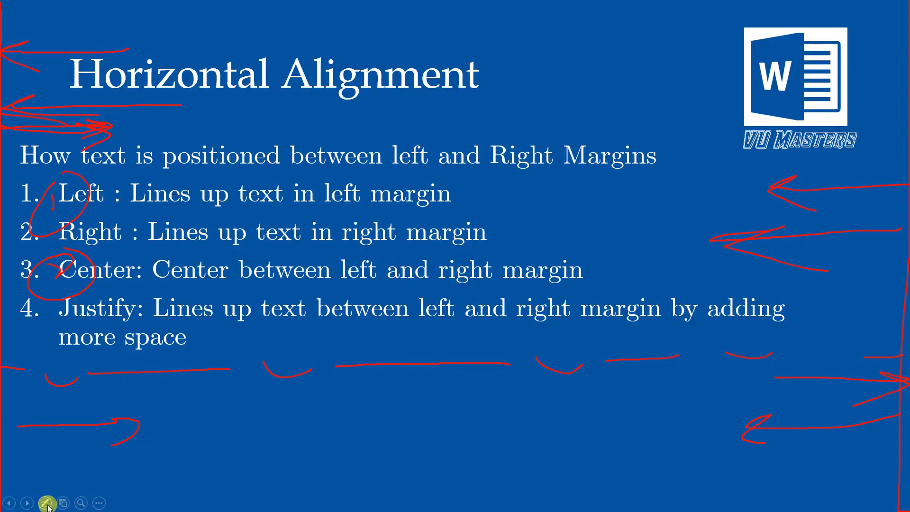